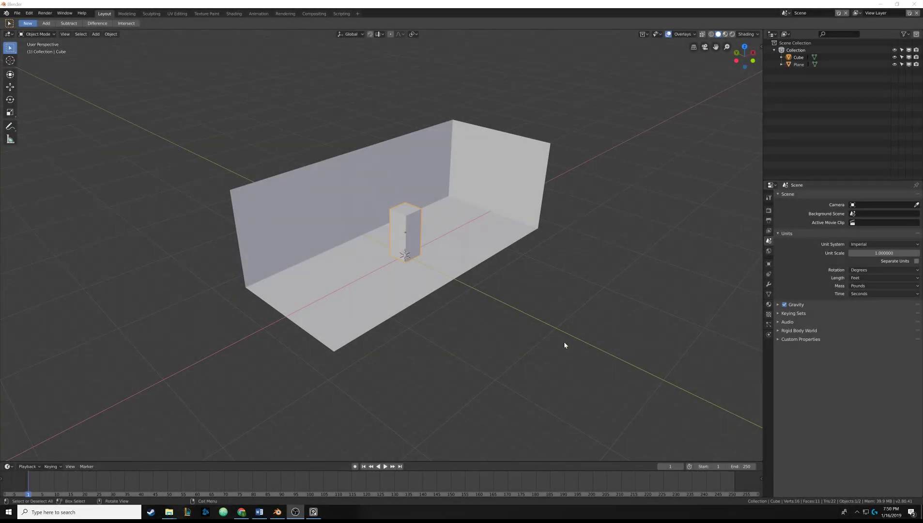
# - Bring up the bathroom reference images for a look and put them away again
pyautogui.moveTo(479, 224); pyautogui.dragTo(447, 213, button='middle')
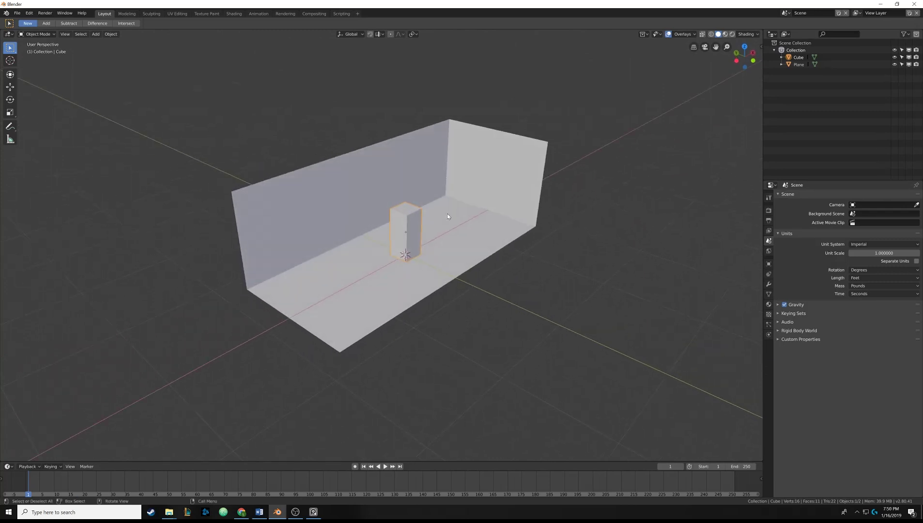
pyautogui.click(313, 512)
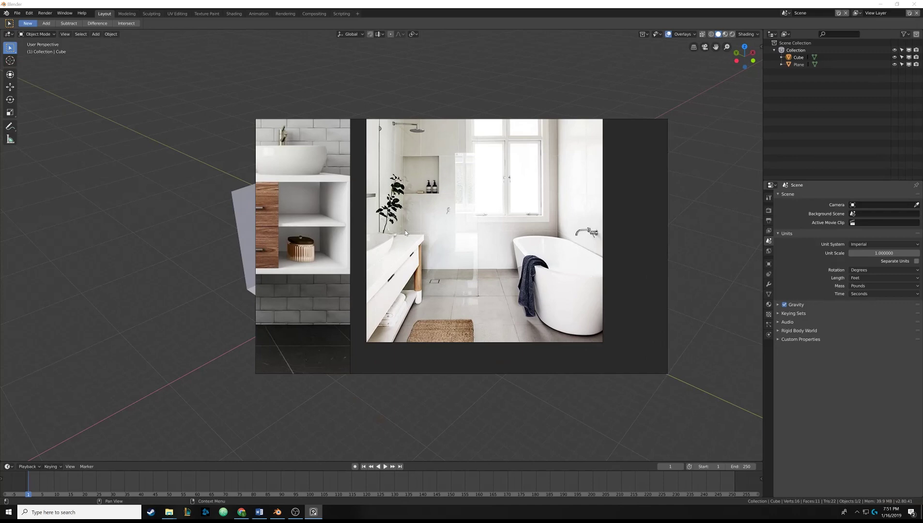
pyautogui.press('super+Down')
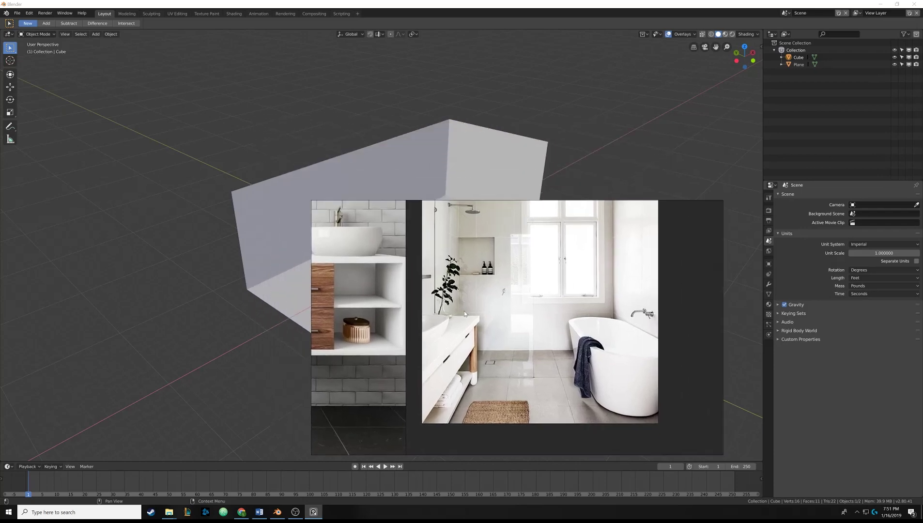
# - Activate the Move tool for the tall box standing on the room floor
pyautogui.moveTo(435, 270)
pyautogui.mouseDown(button='middle')
pyautogui.moveTo(422, 262)
pyautogui.moveTo(440, 261)
pyautogui.mouseUp(button='middle')
pyautogui.scroll(6, 426, 242)
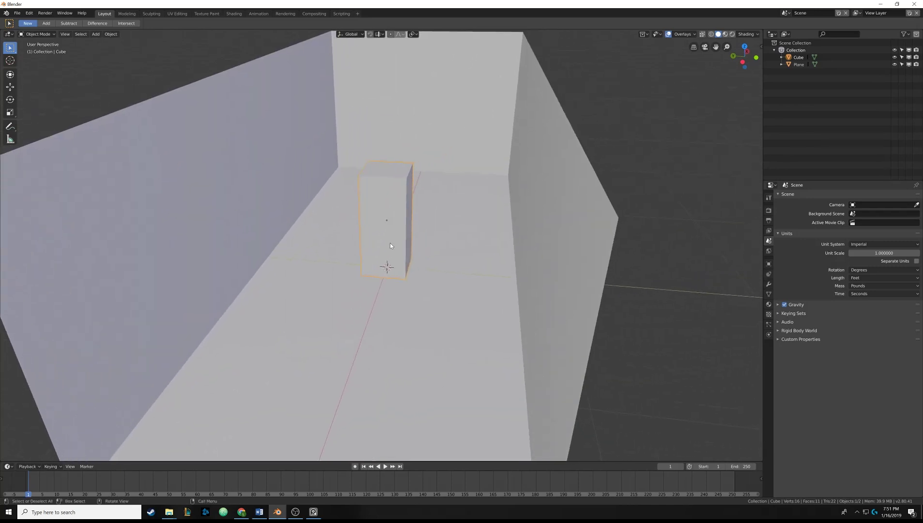
pyautogui.moveTo(390, 243)
pyautogui.mouseDown(button='middle')
pyautogui.moveTo(403, 242)
pyautogui.moveTo(394, 238)
pyautogui.mouseUp(button='middle')
pyautogui.moveTo(490, 203); pyautogui.dragTo(429, 237, button='middle')
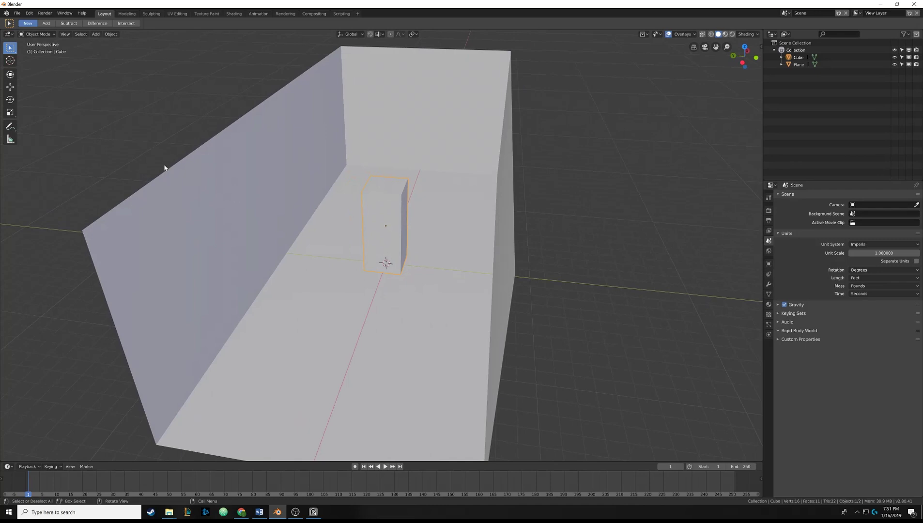
pyautogui.click(15, 87)
# - Try moving the tall box toward the open side wall without an exact constraint, and revert it to its original place
pyautogui.moveTo(354, 223); pyautogui.dragTo(439, 229)
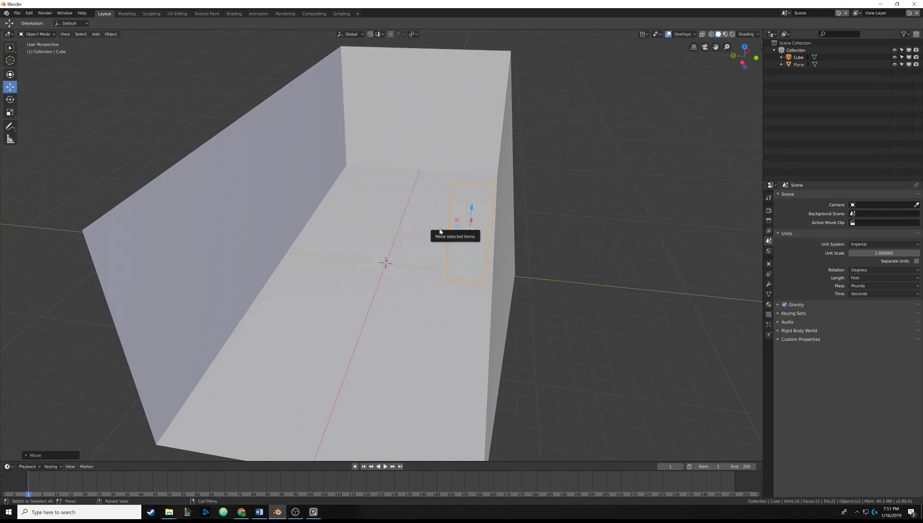
pyautogui.hotkey('ctrl', 'z')
pyautogui.moveTo(421, 223)
pyautogui.mouseDown(button='middle')
pyautogui.moveTo(424, 202)
pyautogui.moveTo(418, 212)
pyautogui.mouseUp(button='middle')
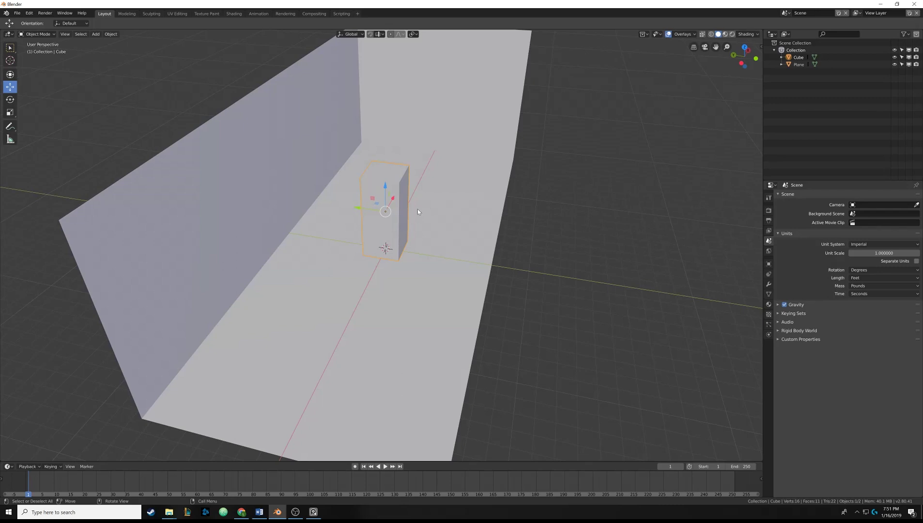
pyautogui.press('g')
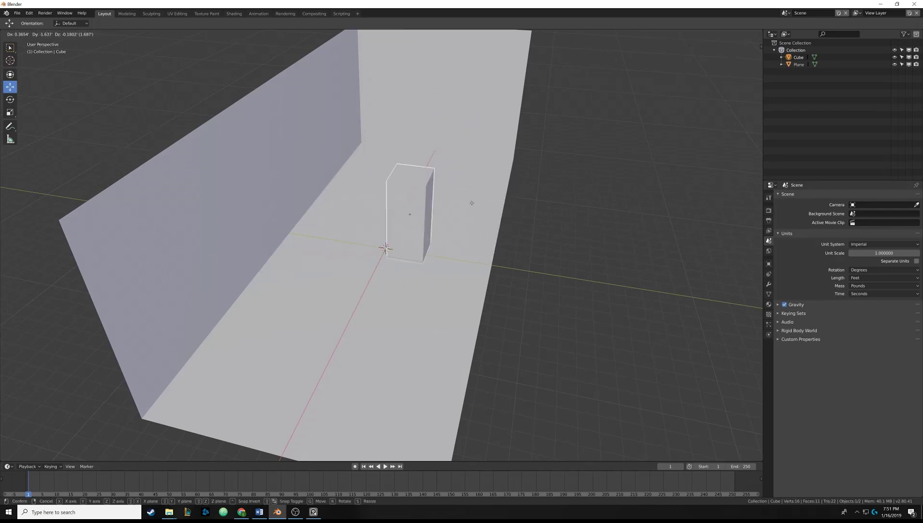
pyautogui.press('Escape')
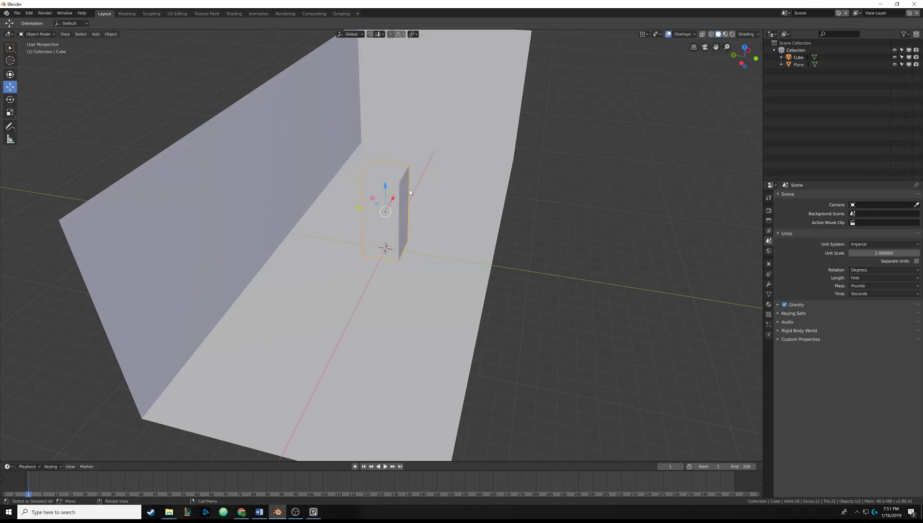
# - Try moving the tall box about 5.7 feet in the negative global Y direction, and undo the move
pyautogui.press('g')
pyautogui.press('y')
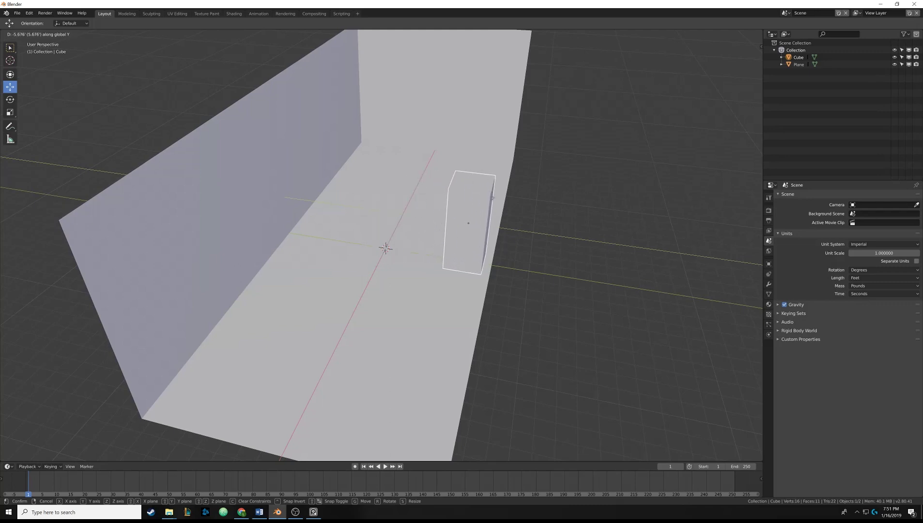
pyautogui.click(379, 270)
pyautogui.moveTo(379, 270)
pyautogui.mouseDown(button='middle')
pyautogui.moveTo(432, 262)
pyautogui.moveTo(385, 267)
pyautogui.mouseUp(button='middle')
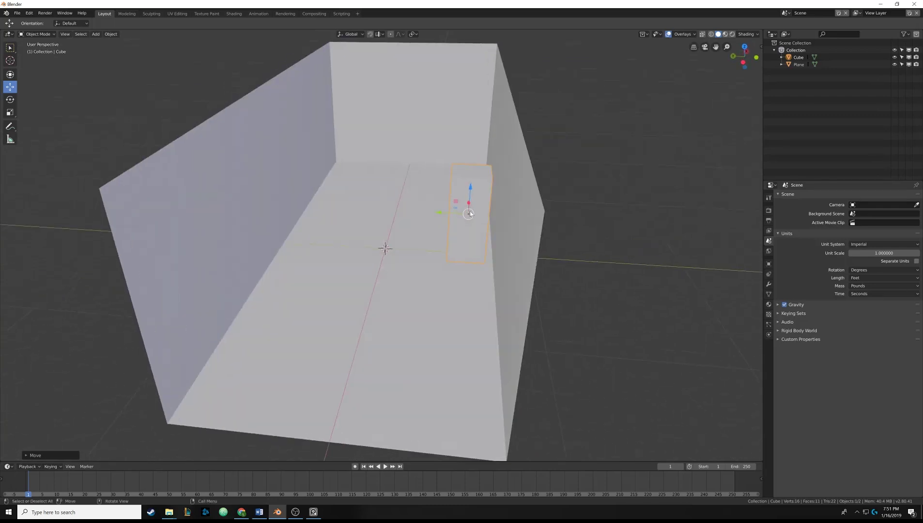
pyautogui.moveTo(468, 208); pyautogui.dragTo(446, 233, button='middle')
pyautogui.hotkey('ctrl', 'z')
pyautogui.moveTo(392, 214); pyautogui.dragTo(459, 179)
pyautogui.press('y')
pyautogui.press('Escape')
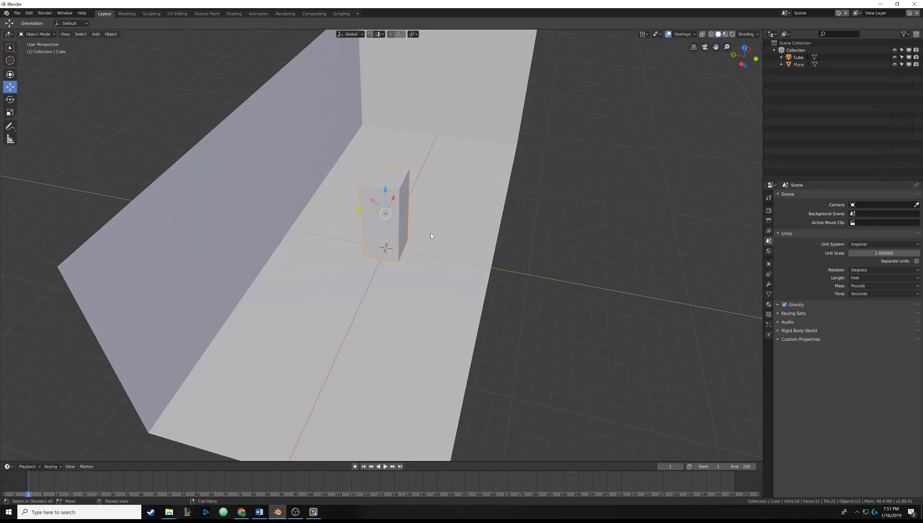
# - Move the tall box about 5.8 feet in the negative global Y direction, up to the side wall
pyautogui.moveTo(387, 200); pyautogui.dragTo(392, 211, button='middle')
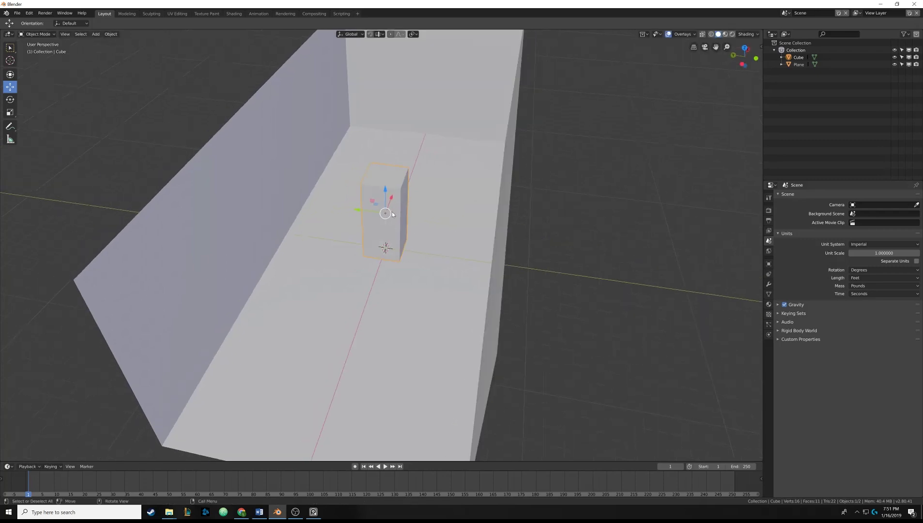
pyautogui.press('g')
pyautogui.press('y')
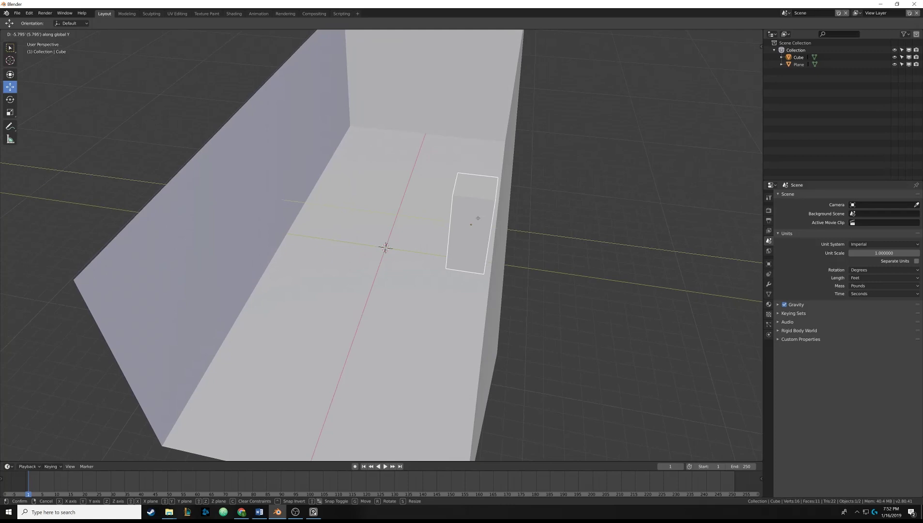
pyautogui.click(478, 221)
pyautogui.moveTo(446, 276); pyautogui.dragTo(381, 249, button='middle')
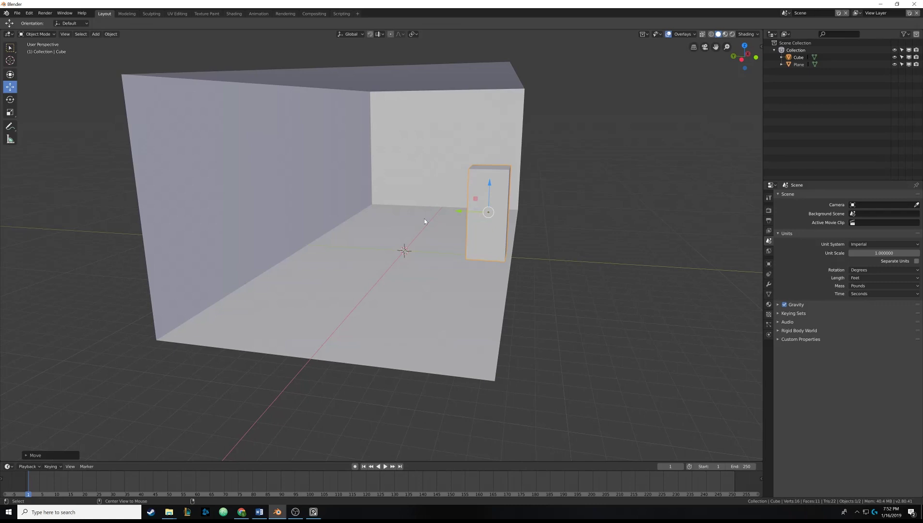
# - Add a cube mesh at the room's centre and raise it along Z above the floor
pyautogui.hotkey('alt', 'a')
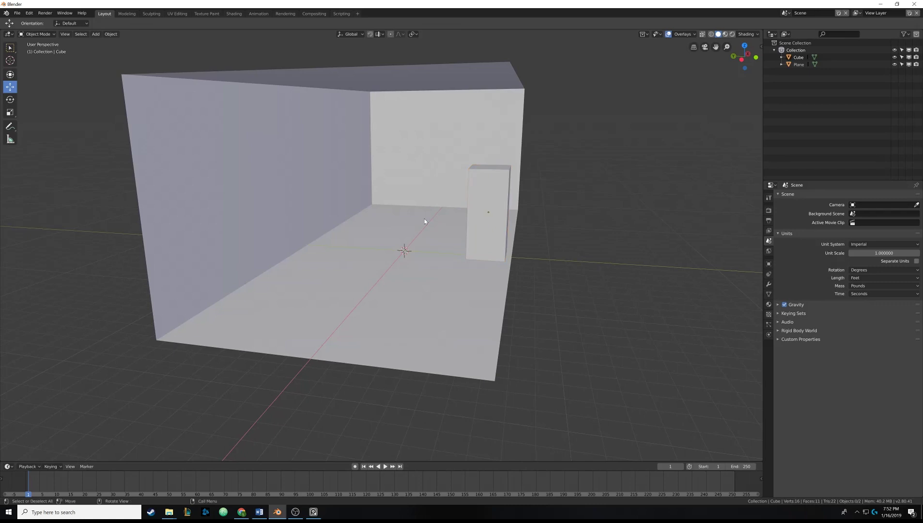
pyautogui.hotkey('shift', 'a')
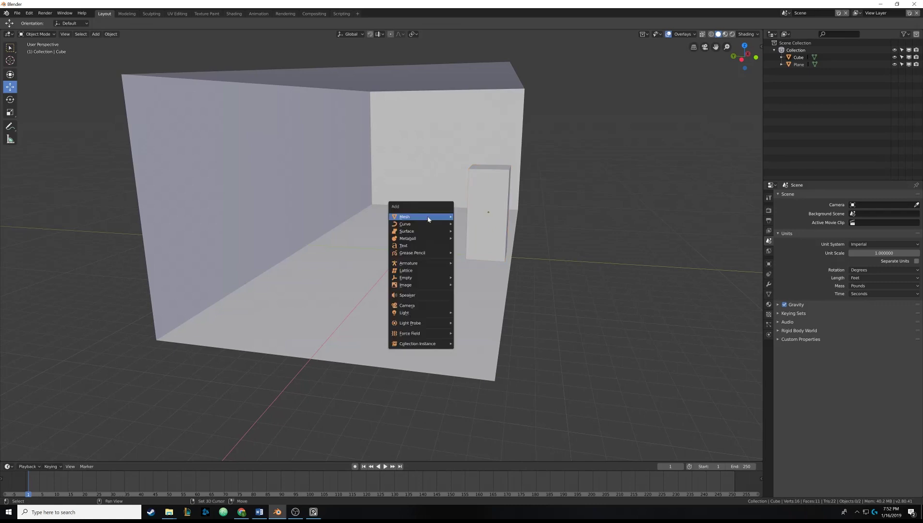
pyautogui.moveTo(428, 219)
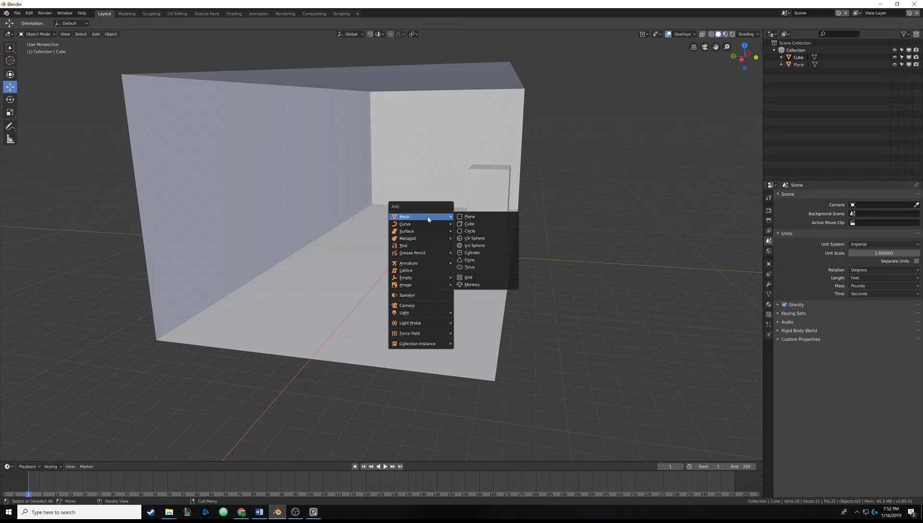
pyautogui.click(467, 224)
pyautogui.moveTo(443, 240)
pyautogui.mouseDown(button='middle')
pyautogui.moveTo(397, 239)
pyautogui.moveTo(493, 254)
pyautogui.moveTo(452, 248)
pyautogui.mouseUp(button='middle')
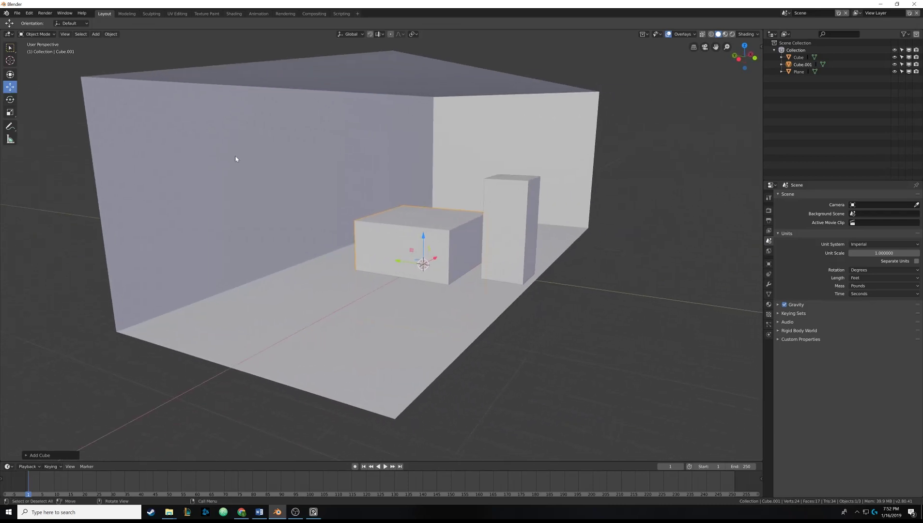
pyautogui.moveTo(424, 236); pyautogui.dragTo(424, 156)
pyautogui.moveTo(426, 160); pyautogui.dragTo(413, 225, button='middle')
# - Enter Edit Mode on the new cube, switch to vertex selection, and deselect everything
pyautogui.press('Tab')
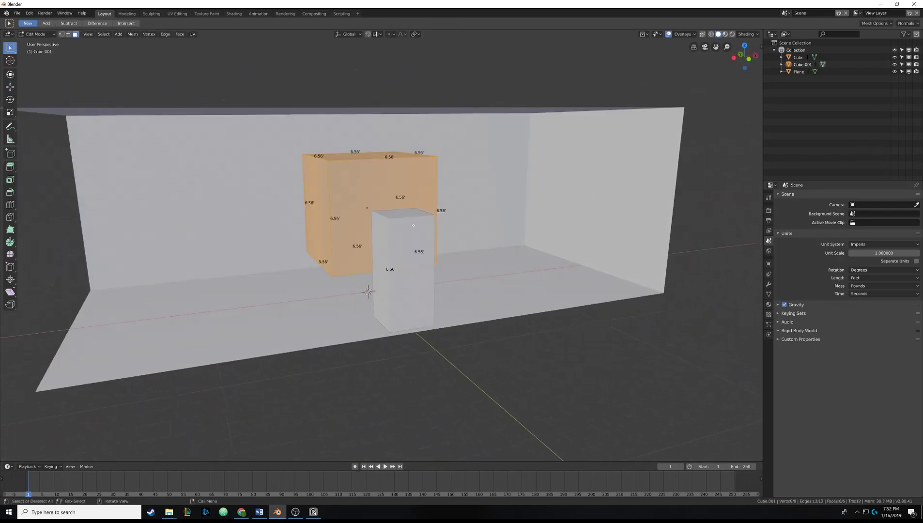
pyautogui.scroll(4, 385, 235)
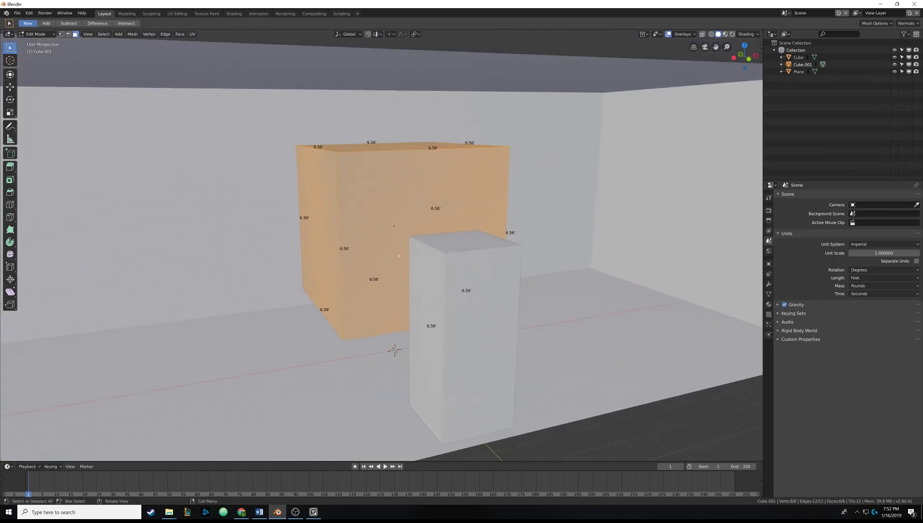
pyautogui.moveTo(385, 235); pyautogui.dragTo(406, 232, button='middle')
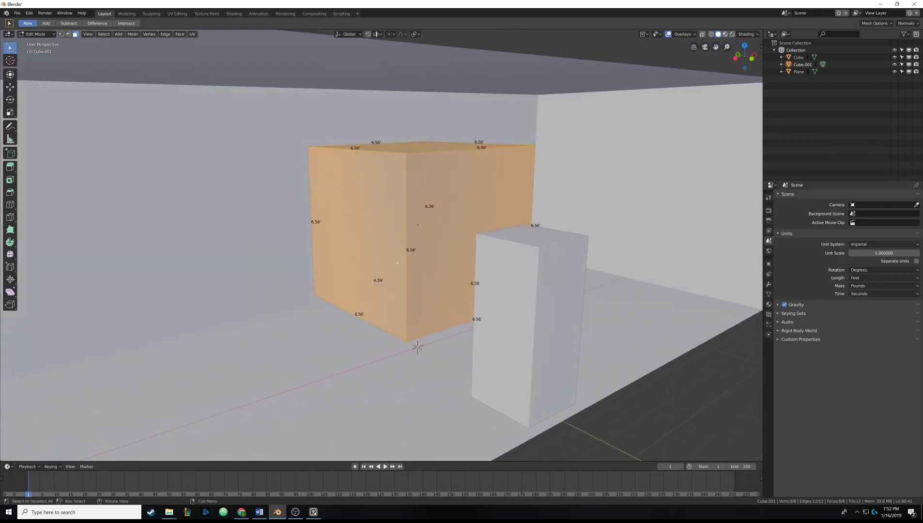
pyautogui.moveTo(406, 233); pyautogui.dragTo(408, 262, button='middle')
pyautogui.moveTo(301, 157); pyautogui.dragTo(270, 204, button='middle')
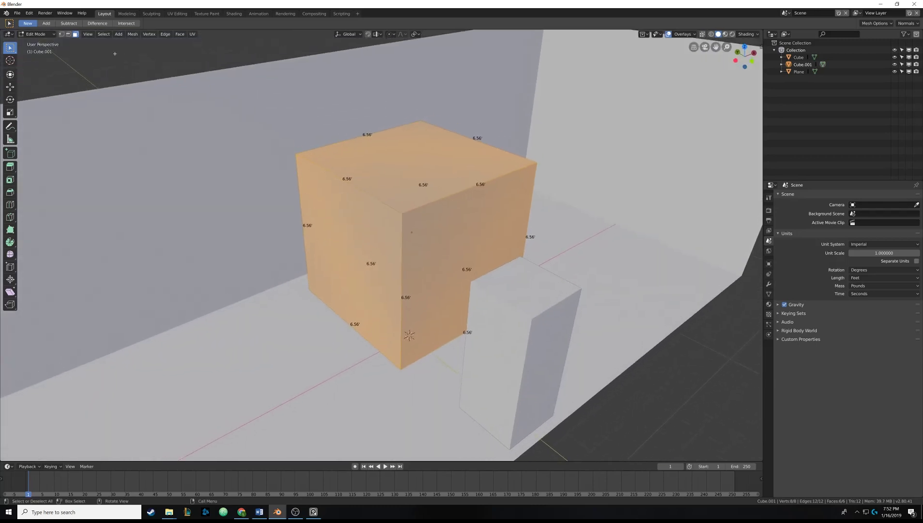
pyautogui.click(61, 34)
pyautogui.hotkey('alt', 'a')
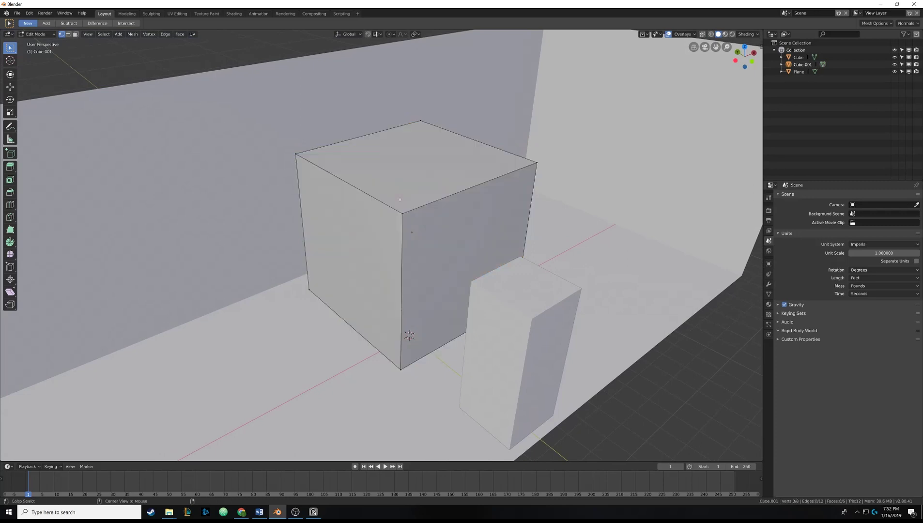
# - Select the four corner vertices of the cube's top face in vertex selection mode
pyautogui.click(68, 34)
pyautogui.click(62, 35)
pyautogui.click(297, 154)
pyautogui.keyDown('shift'); pyautogui.click(404, 212); pyautogui.keyUp('shift')
pyautogui.keyDown('shift'); pyautogui.click(536, 163); pyautogui.keyUp('shift')
pyautogui.keyDown('shift'); pyautogui.click(421, 120); pyautogui.keyUp('shift')
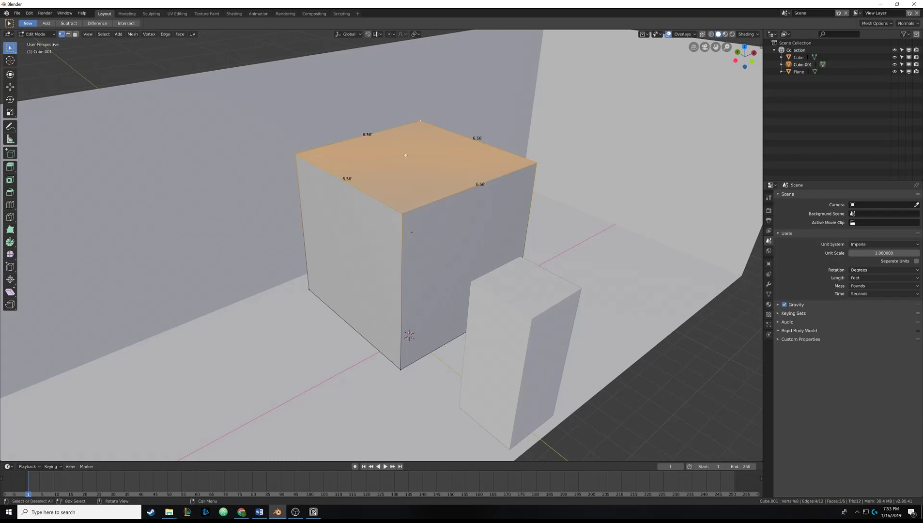
# - Clear the vertex selection and select the four edges around the cube's top face in edge selection mode
pyautogui.hotkey('alt', 'a')
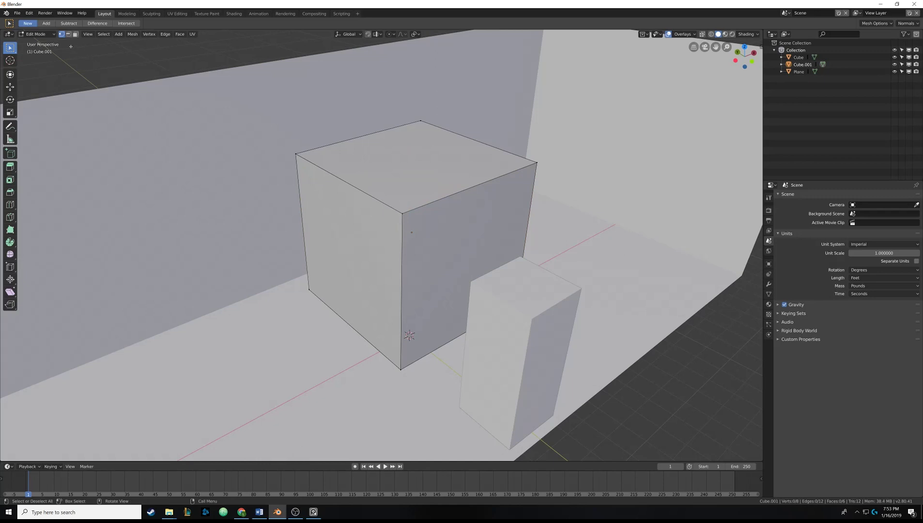
pyautogui.click(69, 35)
pyautogui.click(330, 173)
pyautogui.keyDown('shift'); pyautogui.click(350, 142); pyautogui.keyUp('shift')
pyautogui.keyDown('shift'); pyautogui.click(452, 134); pyautogui.keyUp('shift')
pyautogui.keyDown('shift'); pyautogui.click(473, 185); pyautogui.keyUp('shift')
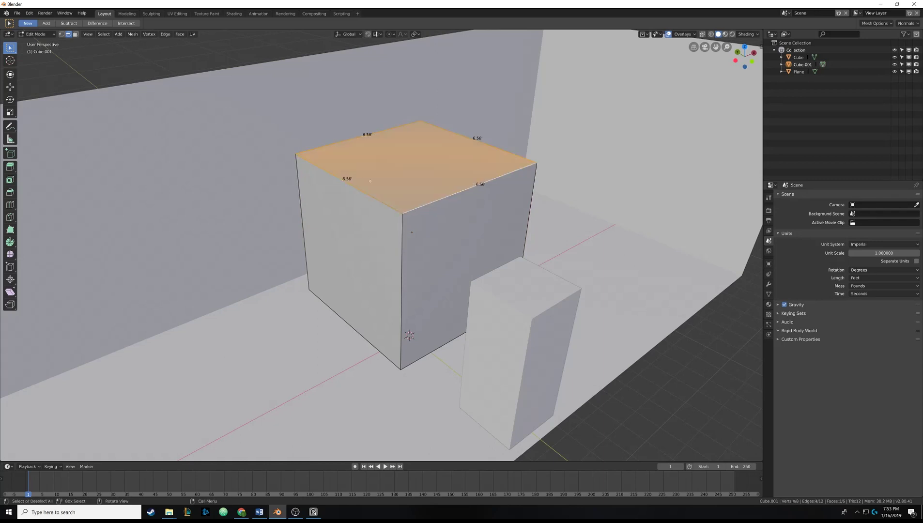
# - Clear the edge selection and pick the cube's top and side faces one at a time in face mode, ending on the top
pyautogui.hotkey('alt', 'a')
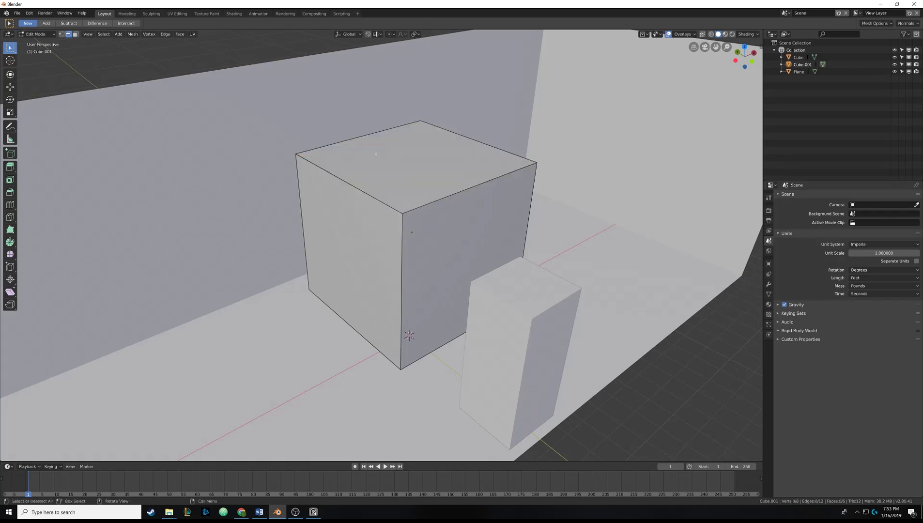
pyautogui.click(75, 34)
pyautogui.click(402, 175)
pyautogui.click(358, 232)
pyautogui.click(388, 201)
pyautogui.click(462, 244)
pyautogui.click(410, 190)
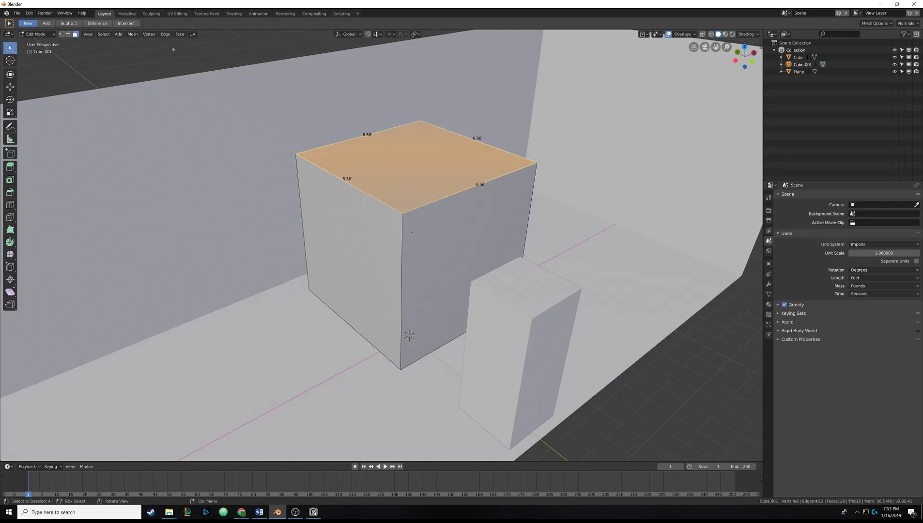
# - Return to edge selection, try loop selection and single-edge picks around the cube's top, and deselect everything
pyautogui.click(68, 35)
pyautogui.hotkey('alt', 'a')
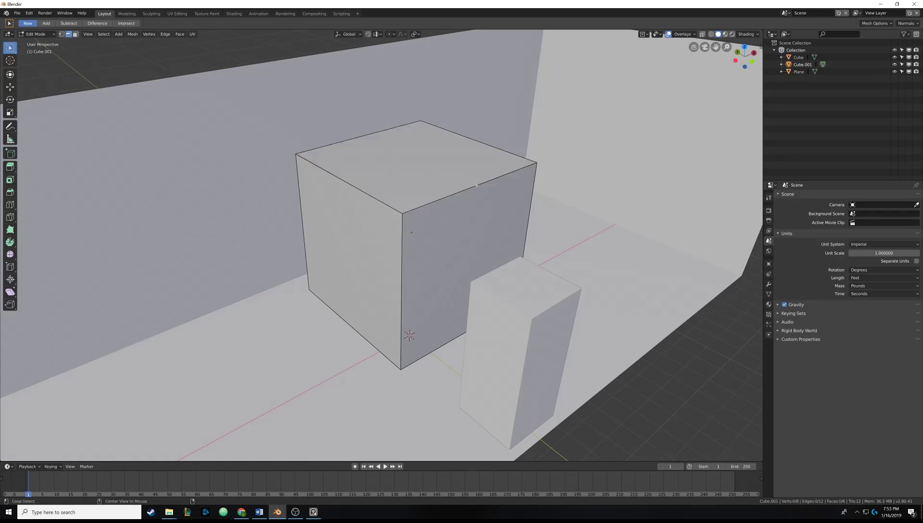
pyautogui.keyDown('alt'); pyautogui.click(476, 186); pyautogui.keyUp('alt')
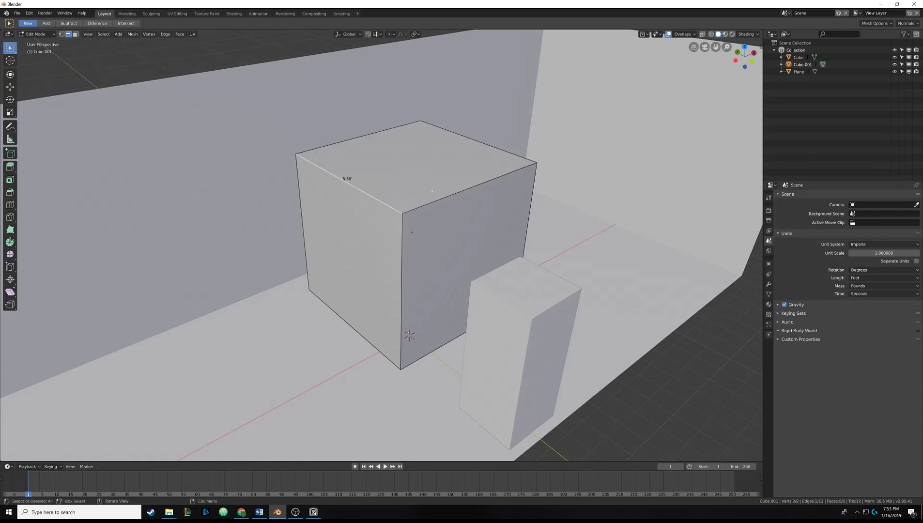
pyautogui.keyDown('ctrl'); pyautogui.click(347, 182); pyautogui.keyUp('ctrl')
pyautogui.click(386, 135)
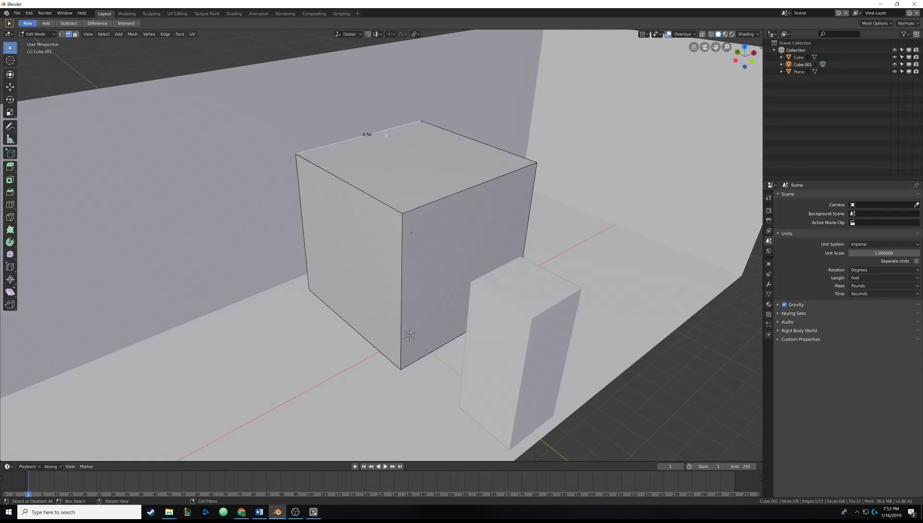
pyautogui.press('a')
pyautogui.hotkey('alt', 'a')
pyautogui.moveTo(435, 169); pyautogui.dragTo(392, 174, button='middle')
# - Leave Edit Mode, add a cylinder mesh, and move it up along Z and along X to stand clear of the large cube
pyautogui.press('Tab')
pyautogui.scroll(-5, 410, 182)
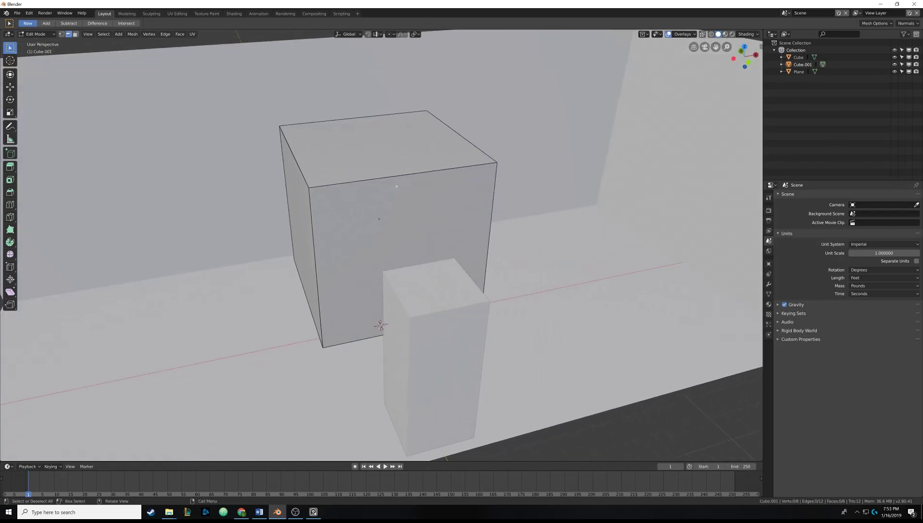
pyautogui.moveTo(401, 264); pyautogui.dragTo(430, 237, button='middle')
pyautogui.hotkey('shift', 'a')
pyautogui.moveTo(430, 236)
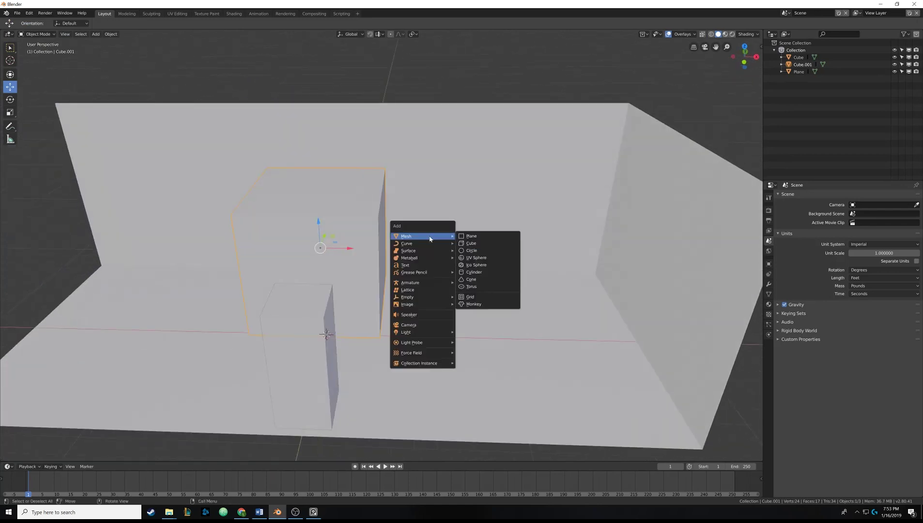
pyautogui.click(485, 272)
pyautogui.moveTo(326, 313); pyautogui.dragTo(319, 195)
pyautogui.moveTo(349, 222); pyautogui.dragTo(467, 221)
pyautogui.moveTo(467, 221); pyautogui.dragTo(427, 231, button='middle')
# - Enter Edit Mode on the cylinder, clear its selection, and loop-select the ring of edges around its top
pyautogui.press('Tab')
pyautogui.scroll(3, 452, 228)
pyautogui.hotkey('alt', 'a')
pyautogui.scroll(2, 427, 231)
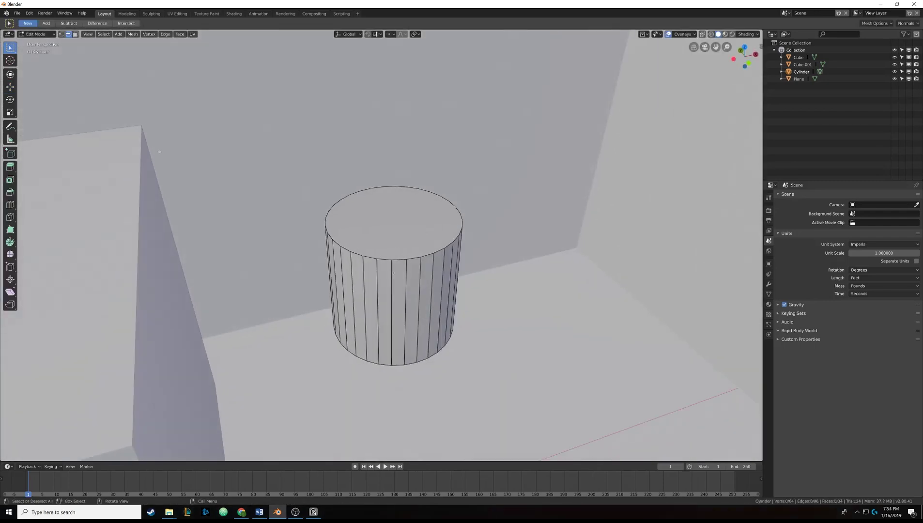
pyautogui.keyDown('alt'); pyautogui.click(386, 259); pyautogui.keyUp('alt')
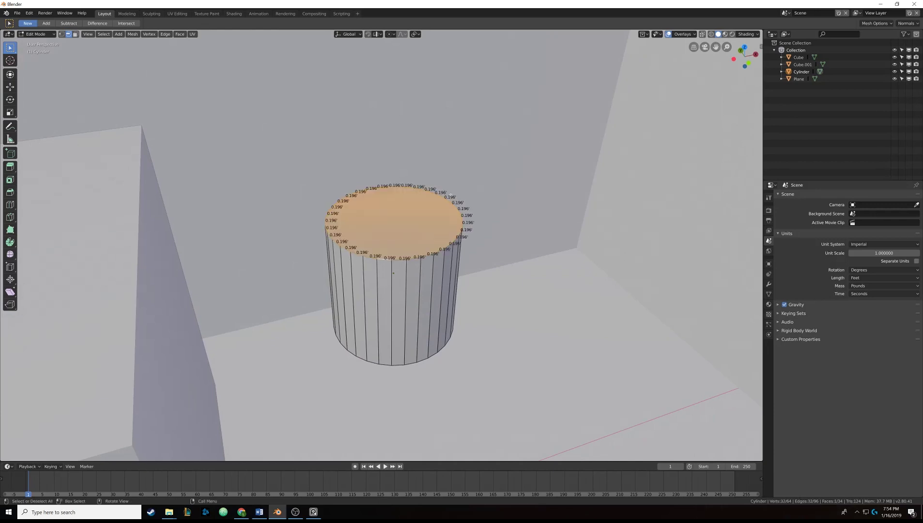
pyautogui.scroll(-4, 217, 423)
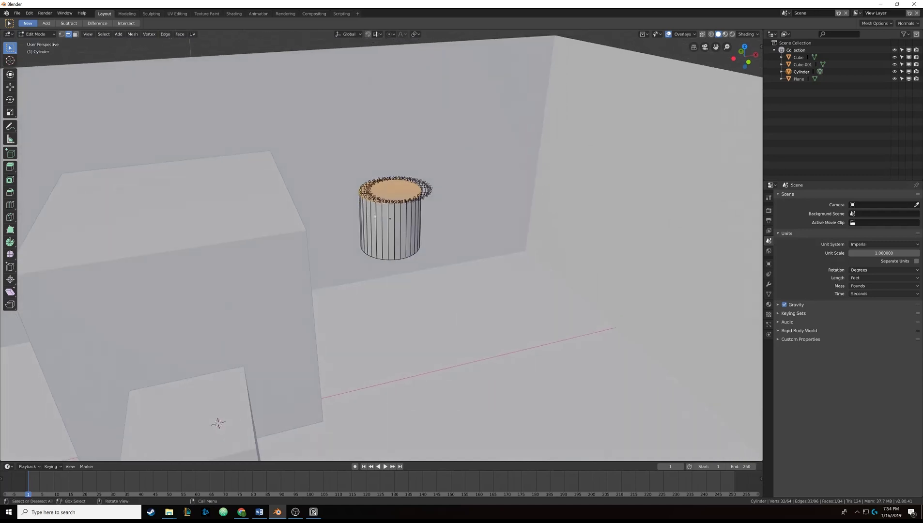
# - Leave Edit Mode and delete the cylinder
pyautogui.press('Tab')
pyautogui.press('x')
pyautogui.click(418, 191)
# - Select all geometry of the large cube in Edit Mode and flatten it along Z to about 0.37 ft thick
pyautogui.moveTo(362, 226); pyautogui.dragTo(482, 229, button='middle')
pyautogui.click(397, 212)
pyautogui.press('Tab')
pyautogui.scroll(3, 402, 218)
pyautogui.scroll(-4, 436, 237)
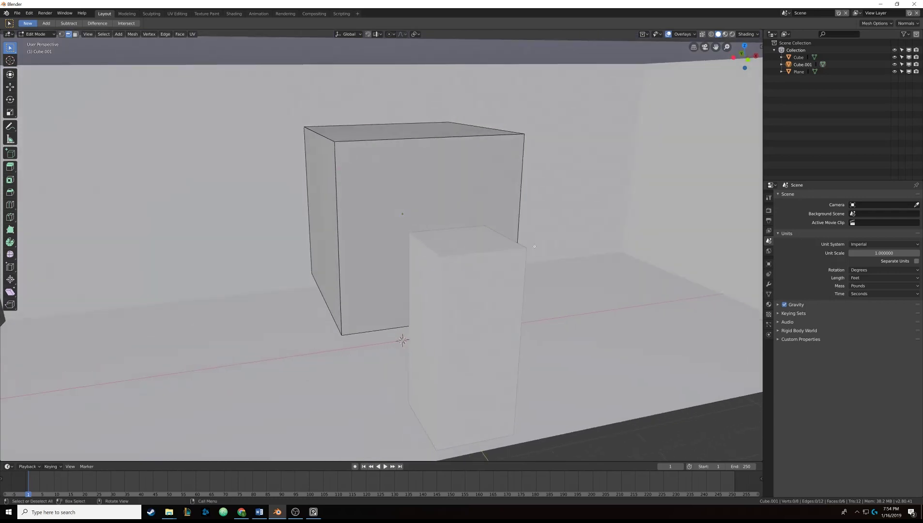
pyautogui.press('a')
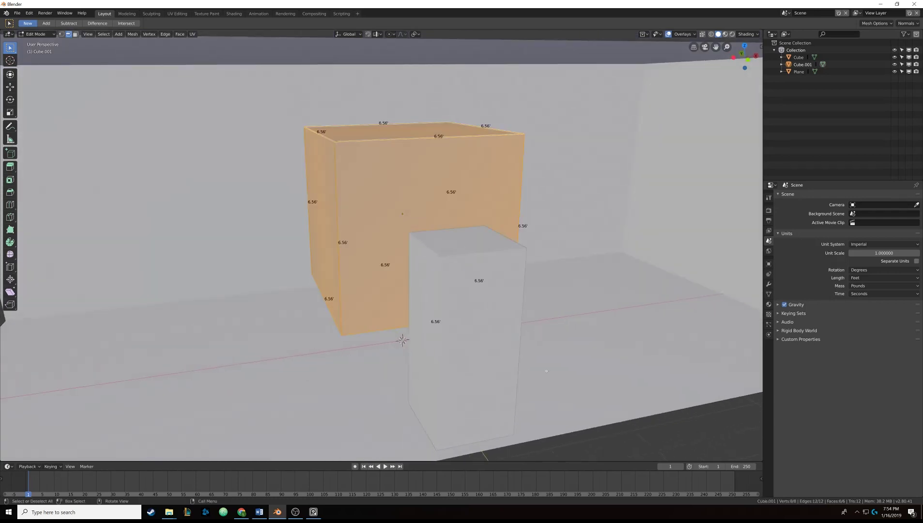
pyautogui.press('s')
pyautogui.press('z')
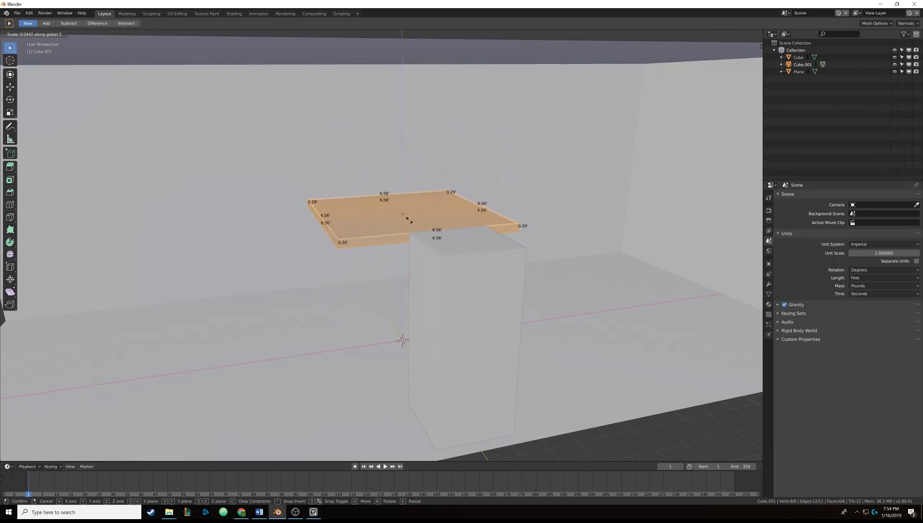
pyautogui.click(410, 222)
# - Narrow the flattened slab by scaling it along Y to about 2.18 ft wide
pyautogui.moveTo(410, 222); pyautogui.dragTo(359, 274, button='middle')
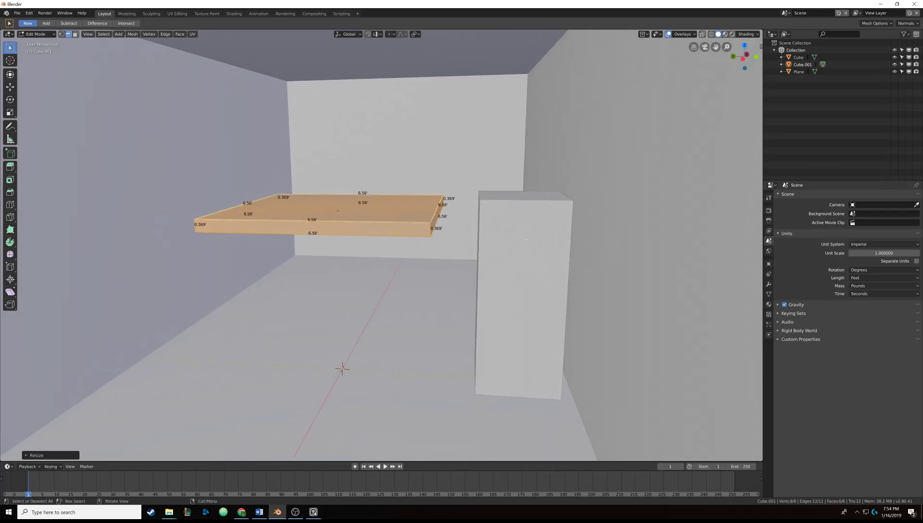
pyautogui.moveTo(406, 211); pyautogui.dragTo(454, 213, button='middle')
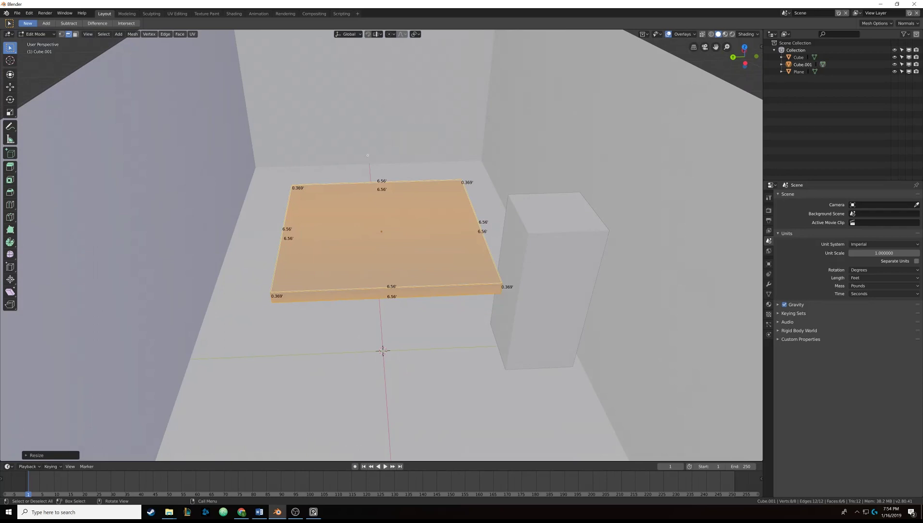
pyautogui.press('s')
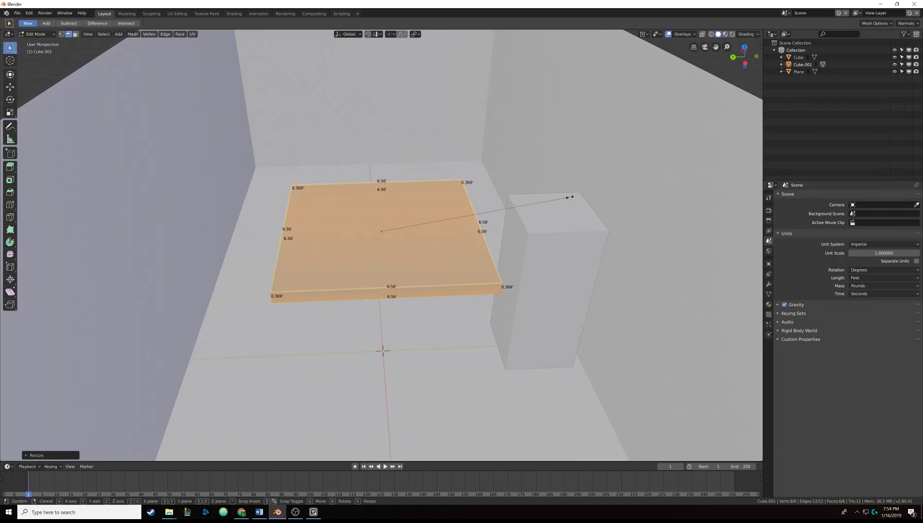
pyautogui.press('y')
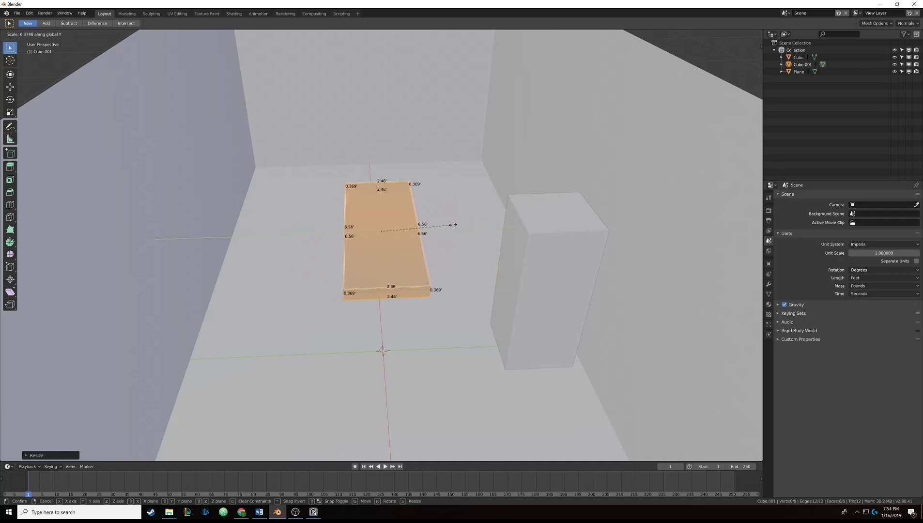
pyautogui.click(444, 227)
# - Thin the slab further by scaling it along Z to about 0.29 ft
pyautogui.moveTo(444, 227); pyautogui.dragTo(417, 240, button='middle')
pyautogui.scroll(-1, 416, 240)
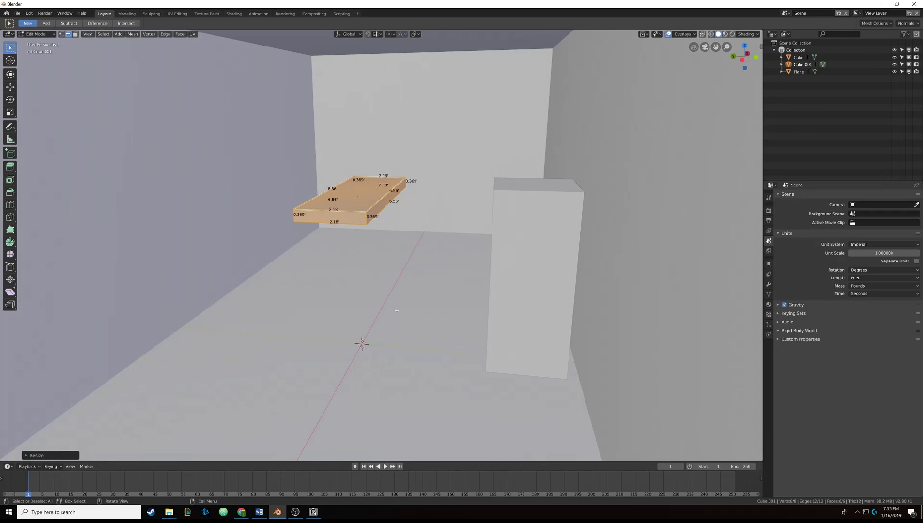
pyautogui.press('s')
pyautogui.press('z')
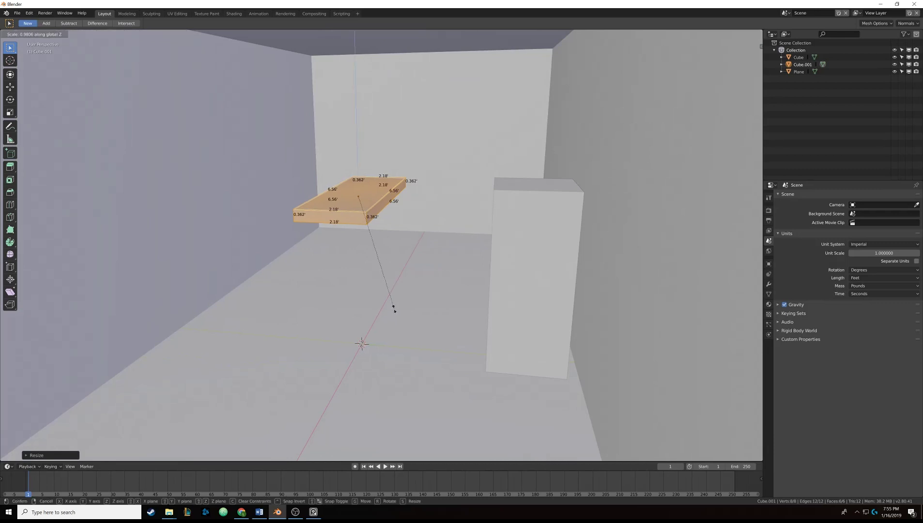
pyautogui.click(382, 289)
# - Widen the slab along Y to about 2.58 ft and return to Object Mode
pyautogui.moveTo(382, 289); pyautogui.dragTo(387, 210, button='middle')
pyautogui.moveTo(453, 222); pyautogui.dragTo(453, 220, button='middle')
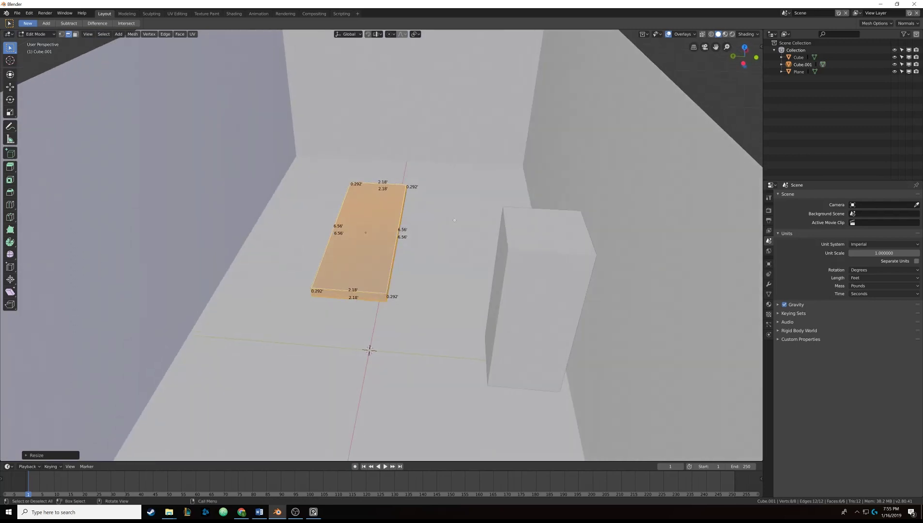
pyautogui.press('s')
pyautogui.press('y')
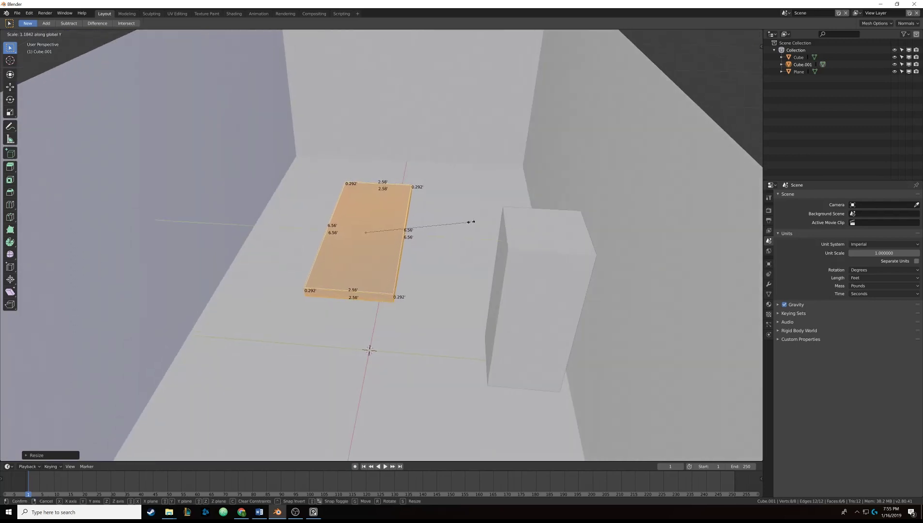
pyautogui.click(470, 221)
pyautogui.moveTo(471, 220); pyautogui.dragTo(399, 224, button='middle')
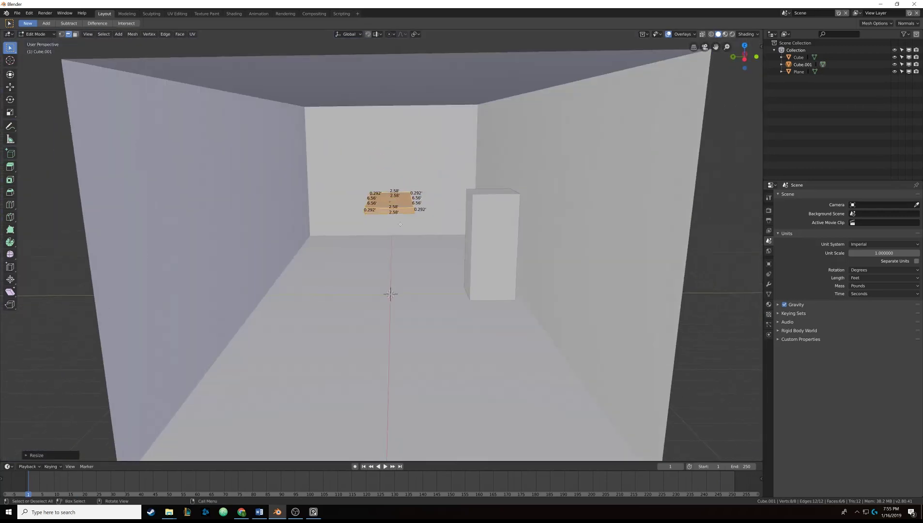
pyautogui.press('Tab')
# - Examine the room and its objects in perspective and in the front, right and top orthographic views
pyautogui.scroll(2, 396, 210)
pyautogui.scroll(-3, 397, 210)
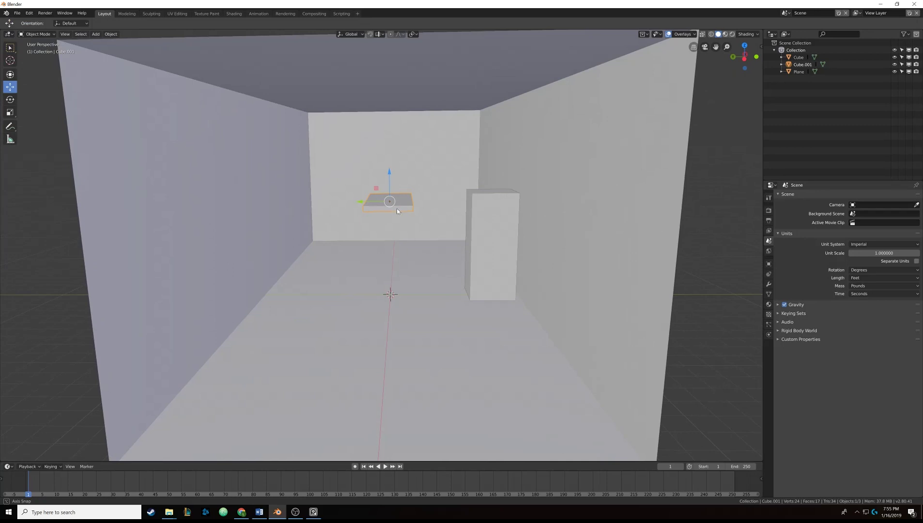
pyautogui.moveTo(397, 208)
pyautogui.mouseDown(button='middle')
pyautogui.moveTo(295, 216)
pyautogui.moveTo(386, 215)
pyautogui.mouseUp(button='middle')
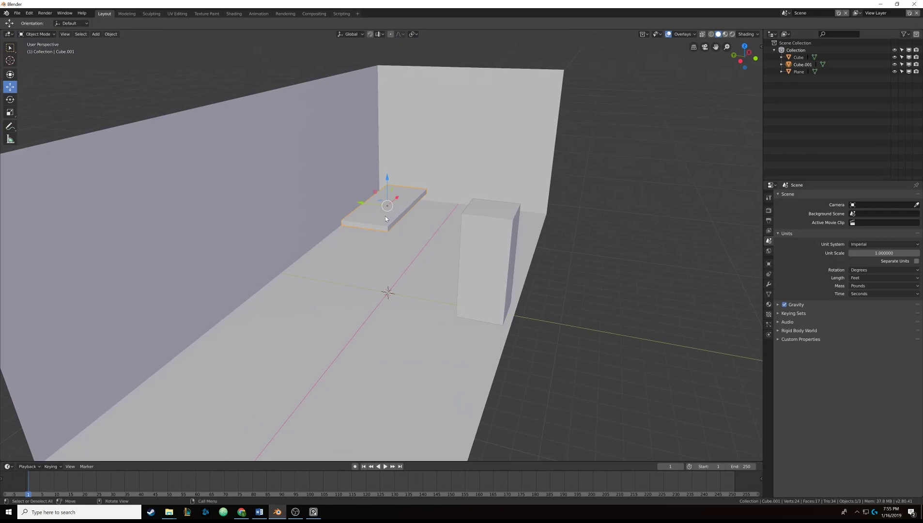
pyautogui.scroll(-4, 385, 217)
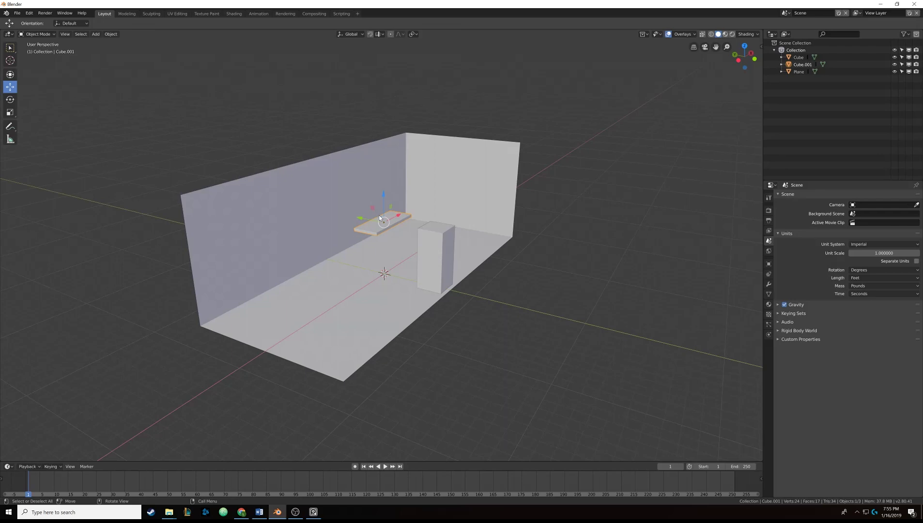
pyautogui.press('KP_3')
pyautogui.press('KP_1')
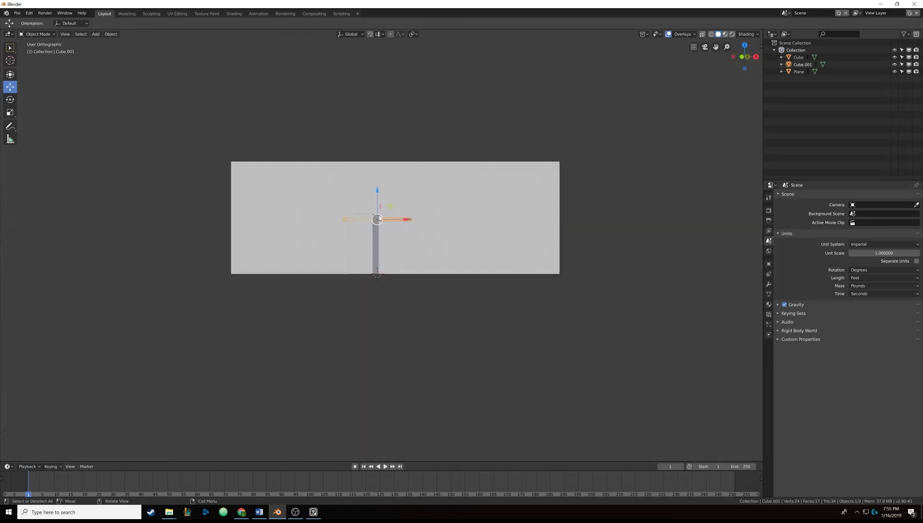
pyautogui.moveTo(379, 218); pyautogui.dragTo(284, 228, button='middle')
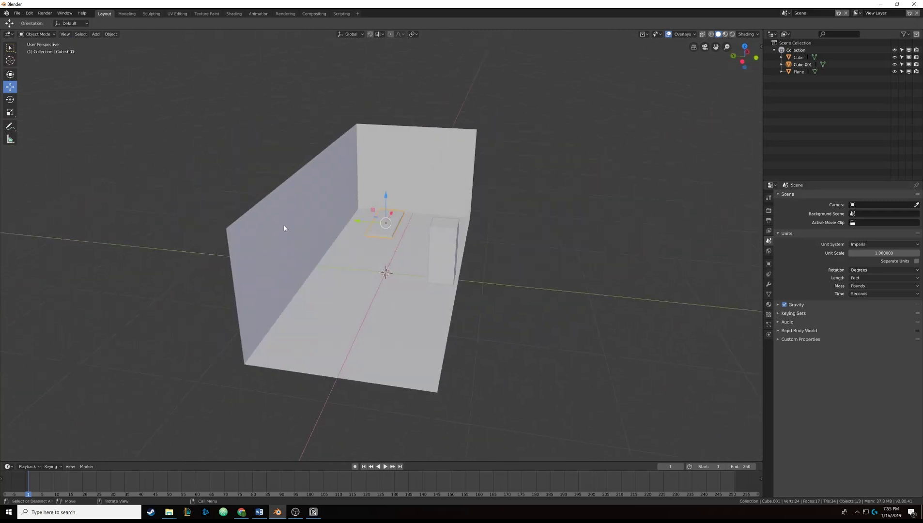
pyautogui.press('KP_1')
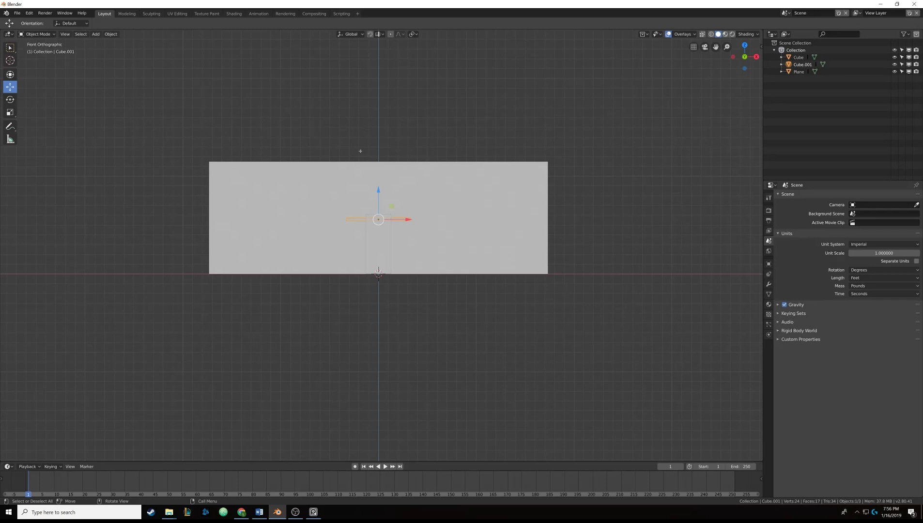
pyautogui.moveTo(305, 138)
pyautogui.mouseDown(button='middle')
pyautogui.moveTo(281, 138)
pyautogui.moveTo(303, 145)
pyautogui.mouseUp(button='middle')
pyautogui.press('KP_1')
pyautogui.press('KP_3')
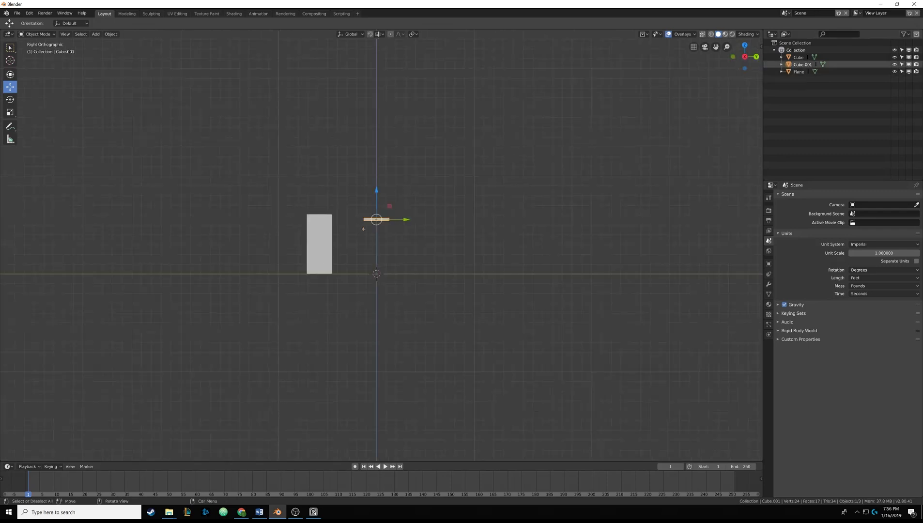
pyautogui.press('KP_7')
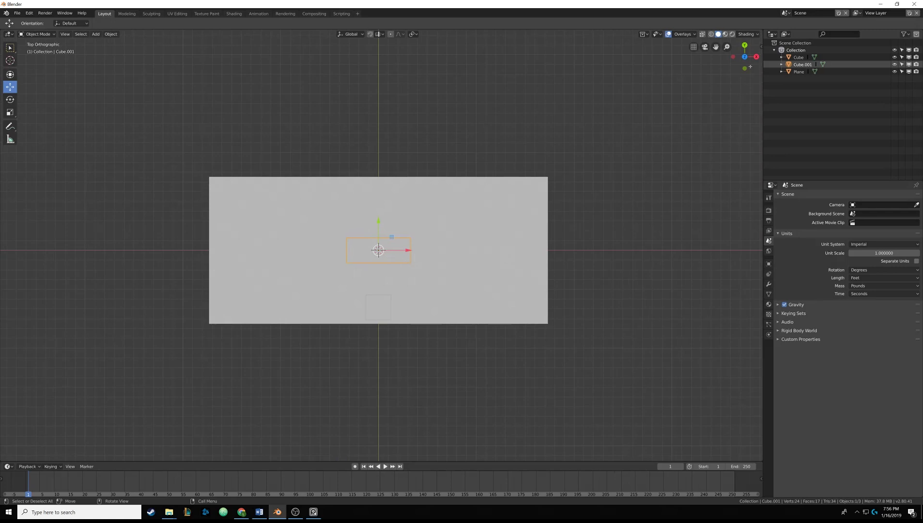
pyautogui.moveTo(338, 236); pyautogui.dragTo(334, 194, button='middle')
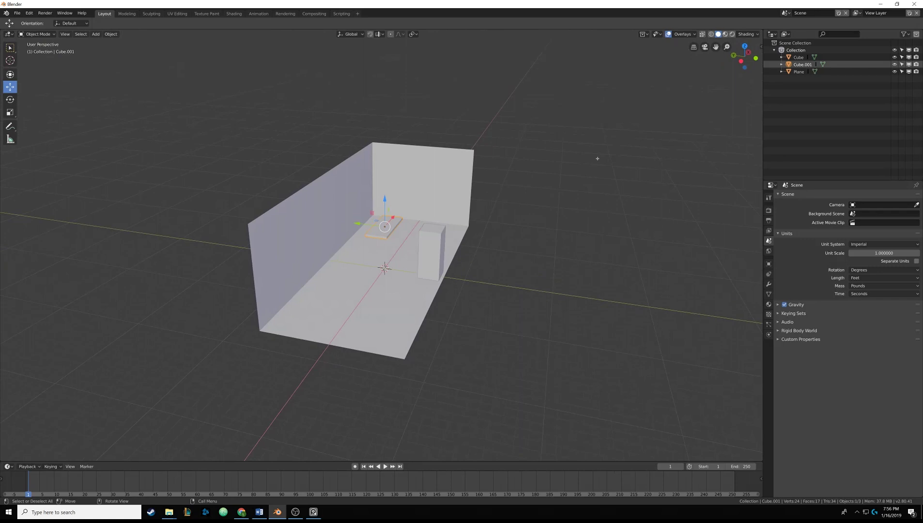
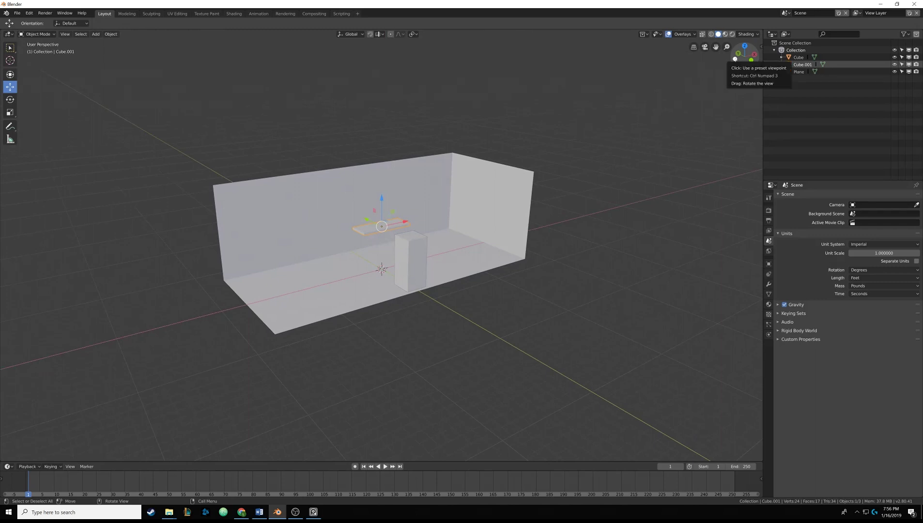
# - Look at the room in the left orthographic view and set the viewport shading to wireframe
pyautogui.scroll(4, 388, 189)
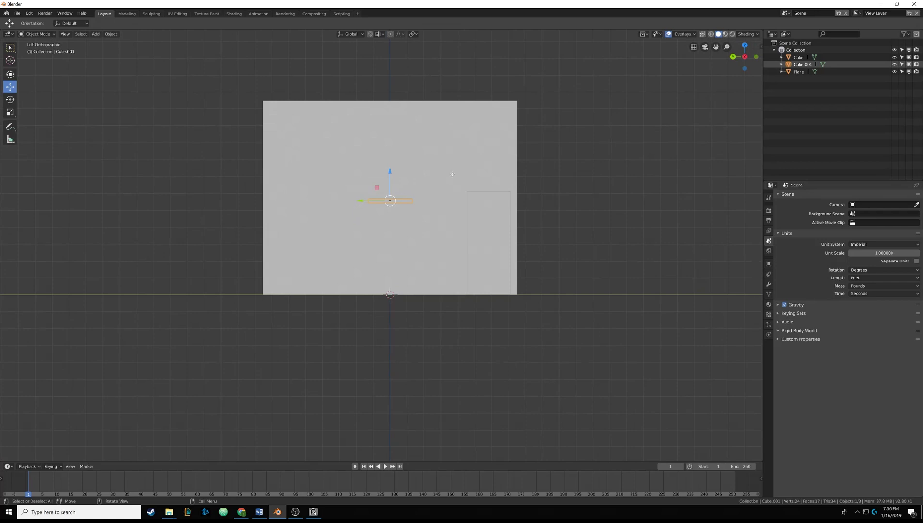
pyautogui.press('z')
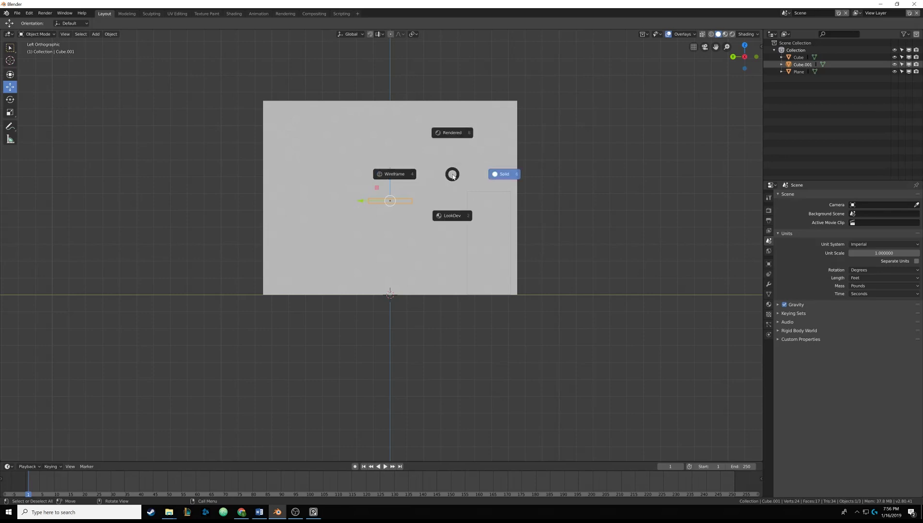
pyautogui.click(400, 176)
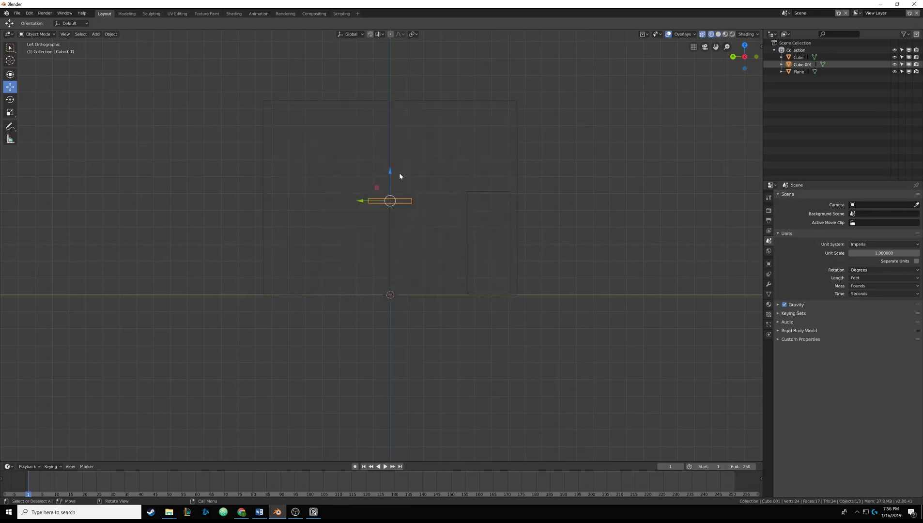
pyautogui.click(717, 34)
pyautogui.click(711, 35)
# - Lower the slab about 2.7 ft along Z and move it along Y until its edge meets the back wall
pyautogui.keyDown('shift'); pyautogui.moveTo(400, 202); pyautogui.dragTo(409, 189, button='middle'); pyautogui.keyUp('shift')
pyautogui.scroll(2, 407, 188)
pyautogui.keyDown('shift'); pyautogui.moveTo(418, 148); pyautogui.dragTo(396, 213, button='middle'); pyautogui.keyUp('shift')
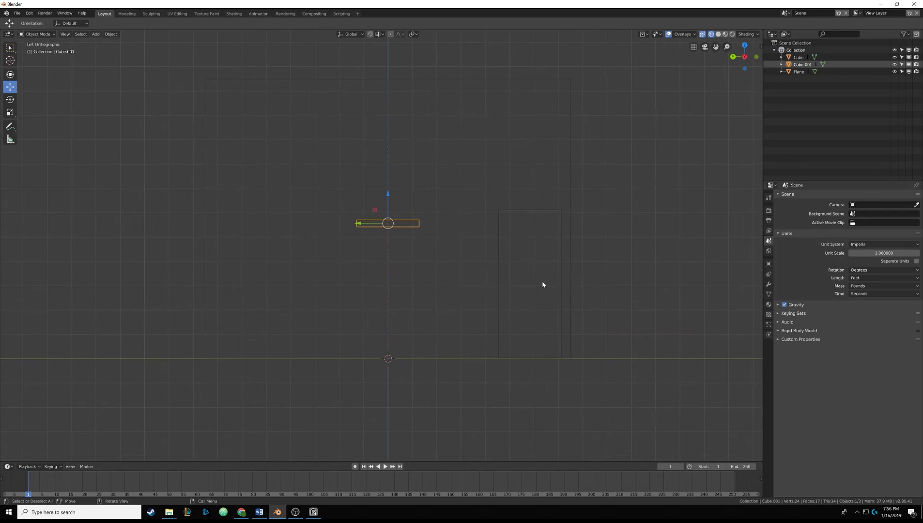
pyautogui.press('g')
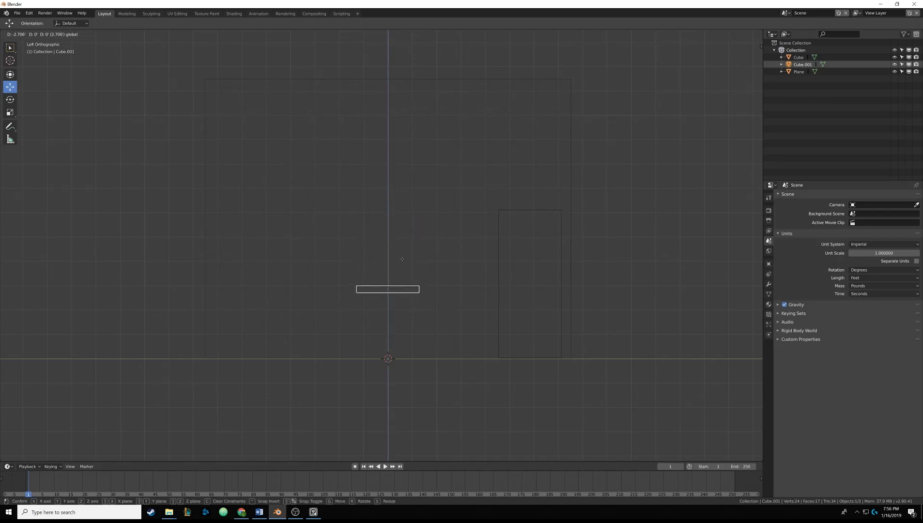
pyautogui.click(402, 262)
pyautogui.moveTo(359, 295); pyautogui.dragTo(208, 295)
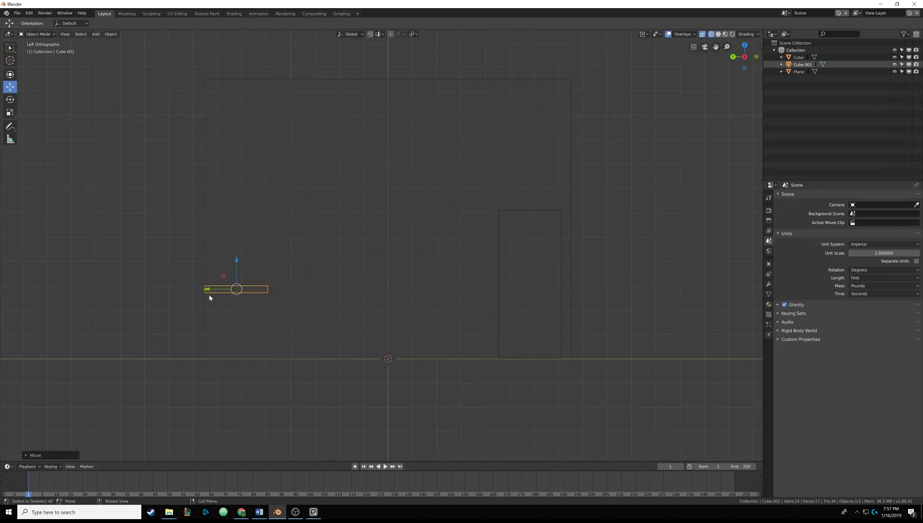
pyautogui.keyDown('shift'); pyautogui.moveTo(173, 305); pyautogui.dragTo(338, 244, button='middle'); pyautogui.keyUp('shift')
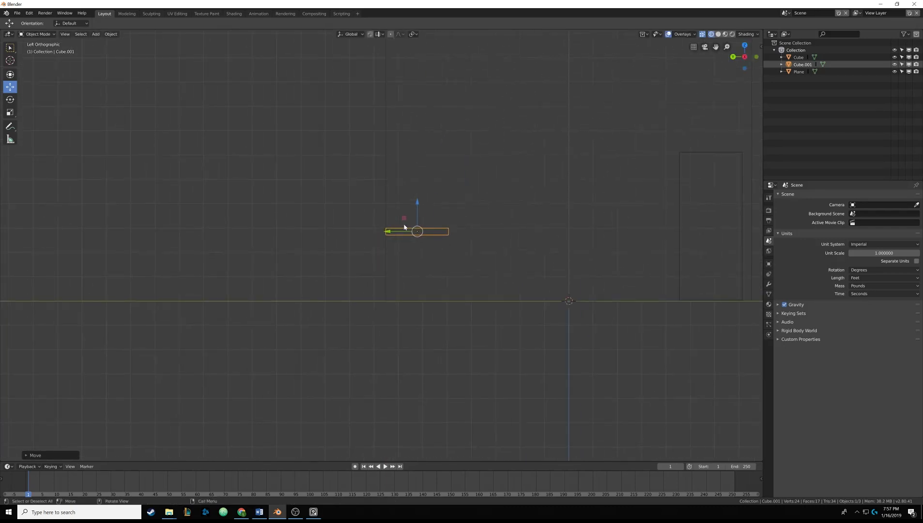
pyautogui.scroll(6, 404, 226)
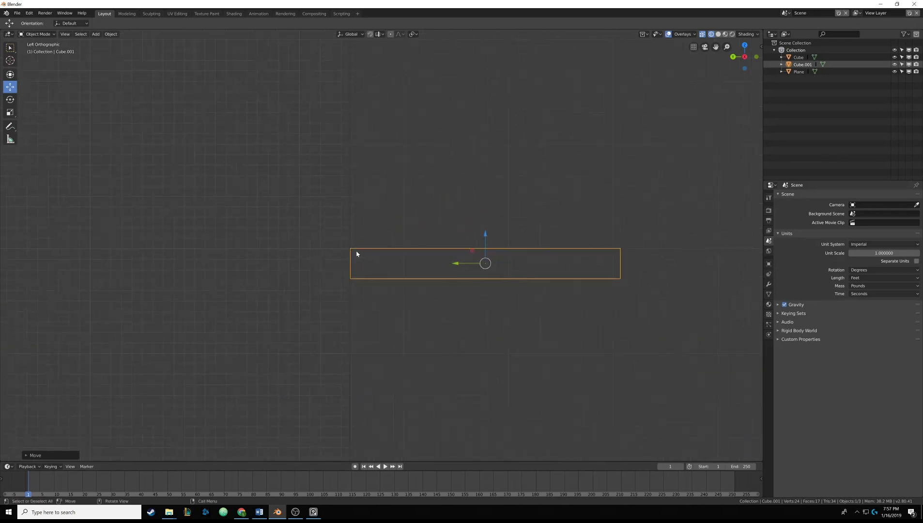
pyautogui.scroll(-9, 457, 231)
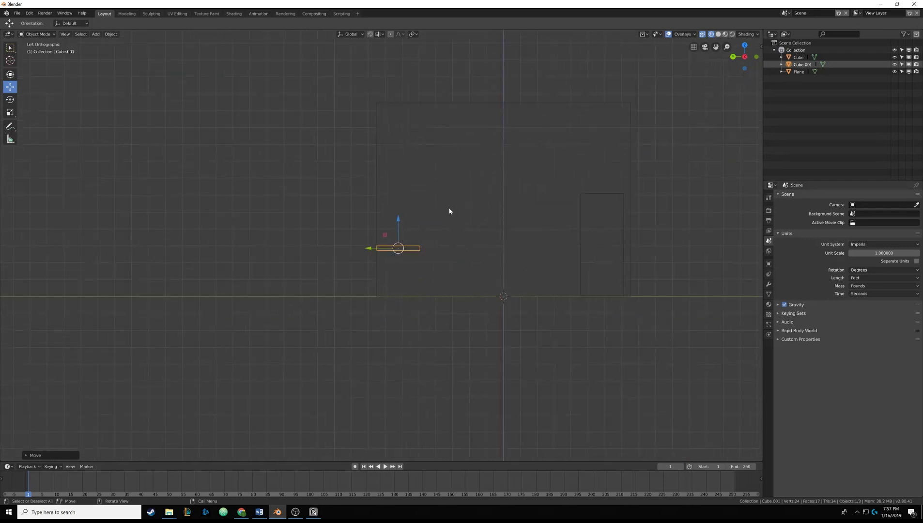
pyautogui.moveTo(548, 131); pyautogui.dragTo(475, 177, button='middle')
pyautogui.moveTo(425, 215); pyautogui.dragTo(368, 186, button='middle')
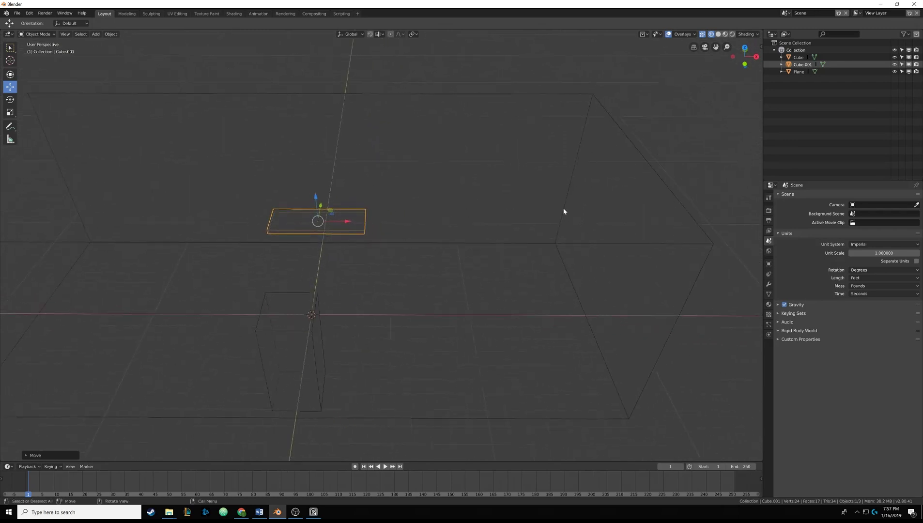
# - Move the slab along X to the opposite side of the Y axis, keeping it against the wall, and set viewport shading to solid
pyautogui.moveTo(348, 221); pyautogui.dragTo(428, 221)
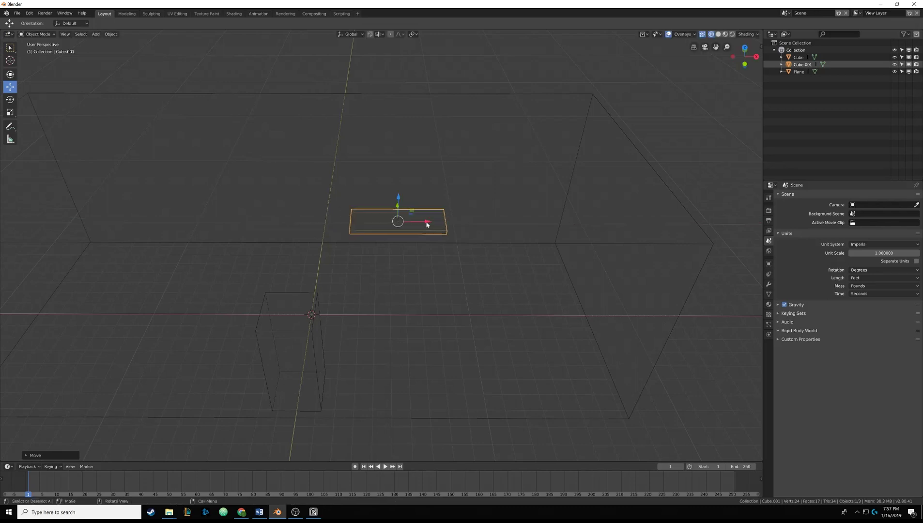
pyautogui.moveTo(374, 230)
pyautogui.mouseDown(button='middle')
pyautogui.moveTo(449, 230)
pyautogui.moveTo(488, 177)
pyautogui.moveTo(422, 182)
pyautogui.moveTo(402, 165)
pyautogui.moveTo(506, 173)
pyautogui.moveTo(481, 177)
pyautogui.mouseUp(button='middle')
pyautogui.press('z')
pyautogui.click(498, 231)
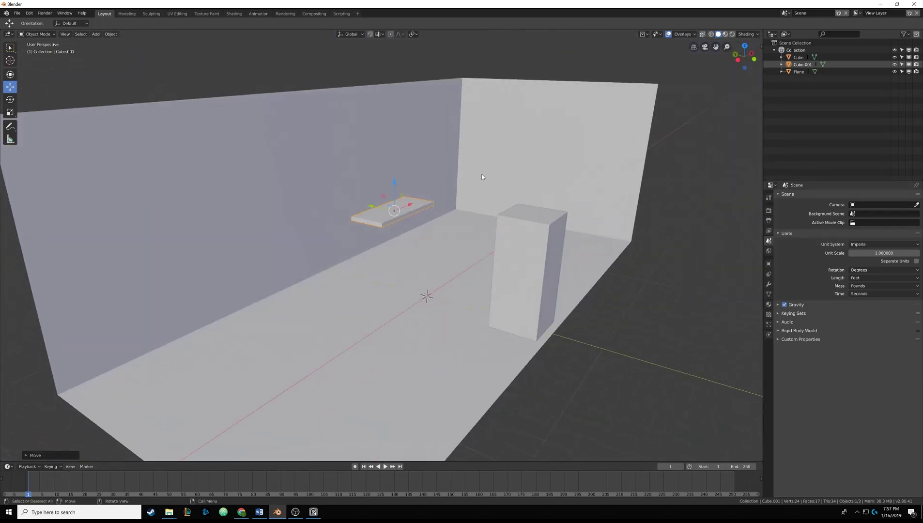
pyautogui.moveTo(482, 177); pyautogui.dragTo(411, 203, button='middle')
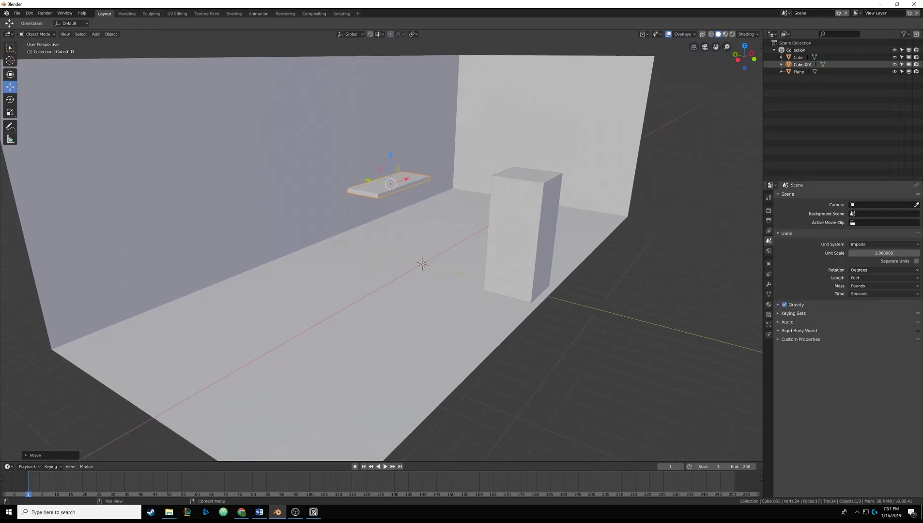
# - Look at the bathroom vanity photos in the reference image viewer and examine the slab from below and along the room
pyautogui.click(313, 512)
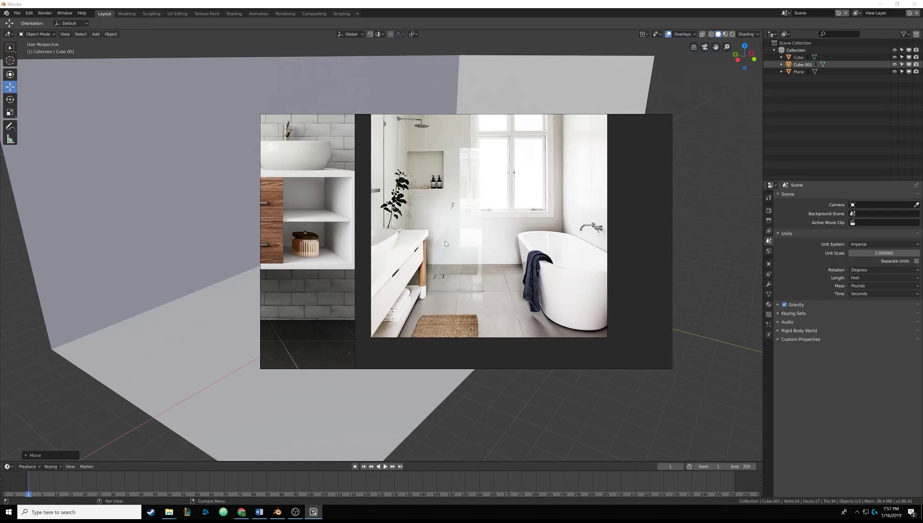
pyautogui.moveTo(426, 265); pyautogui.dragTo(793, 370)
pyautogui.click(755, 376)
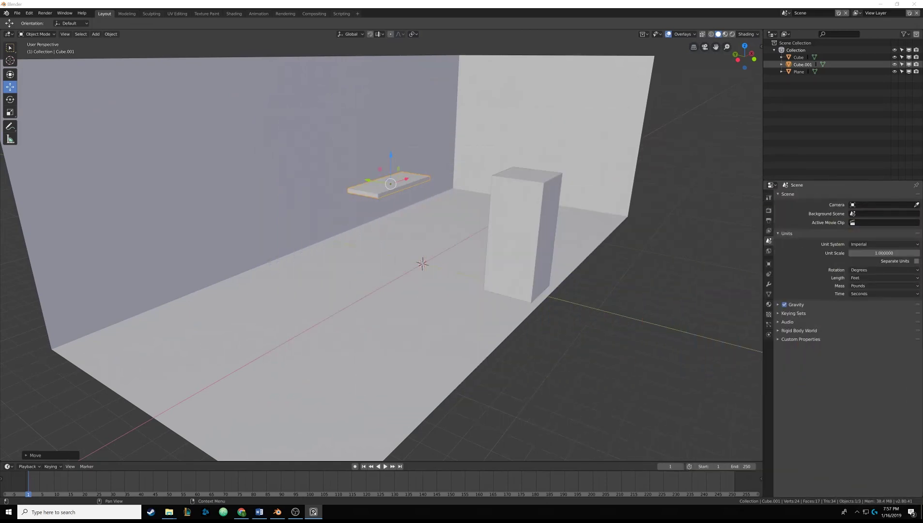
pyautogui.moveTo(392, 136); pyautogui.dragTo(408, 223, button='middle')
pyautogui.scroll(5, 417, 222)
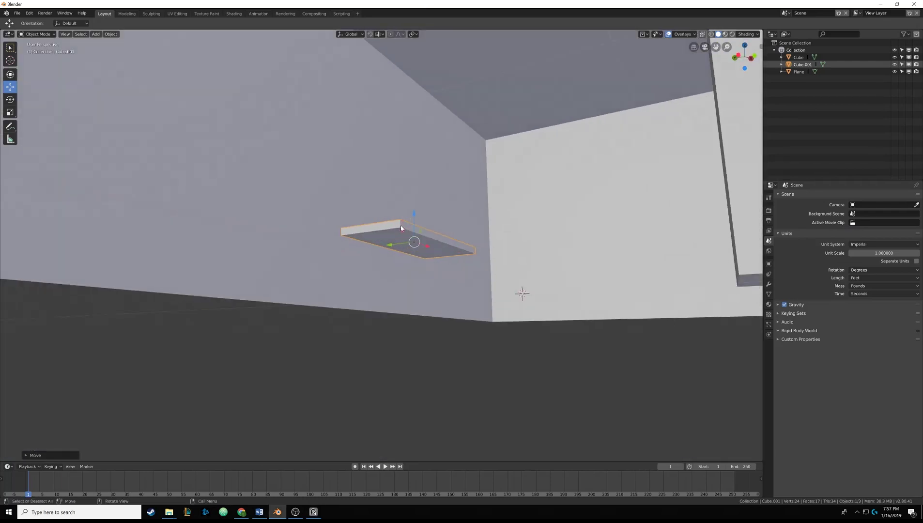
pyautogui.moveTo(459, 181)
pyautogui.mouseDown(button='middle')
pyautogui.moveTo(464, 198)
pyautogui.moveTo(456, 171)
pyautogui.moveTo(446, 177)
pyautogui.mouseUp(button='middle')
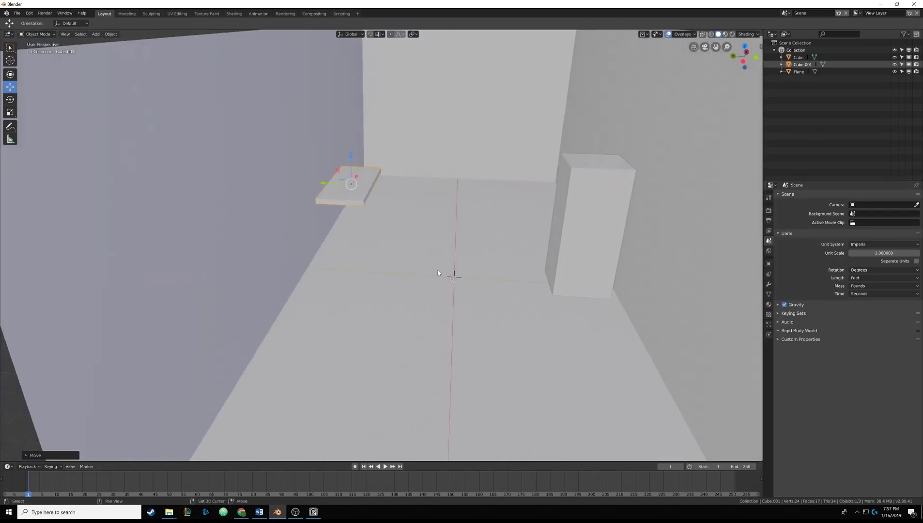
pyautogui.moveTo(439, 271); pyautogui.dragTo(399, 246, button='middle')
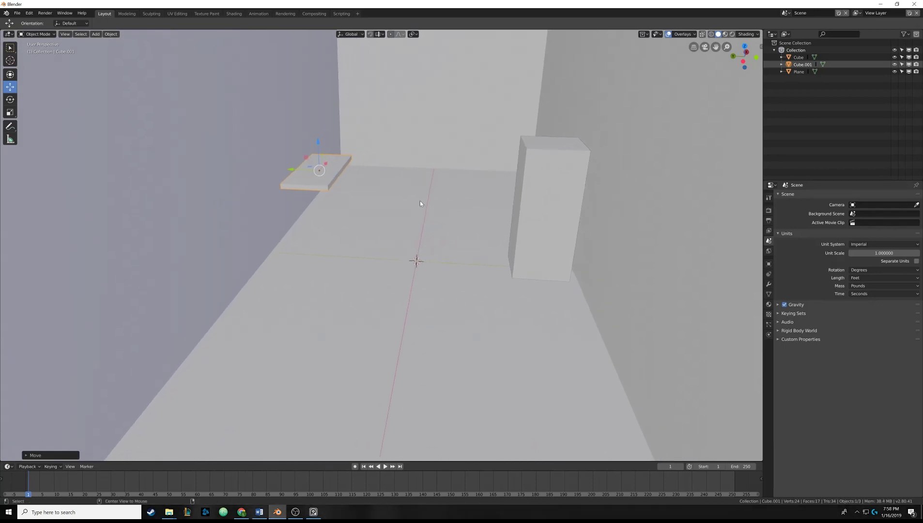
# - Deselect everything and add a cylinder mesh at the room's origin
pyautogui.hotkey('alt', 'a')
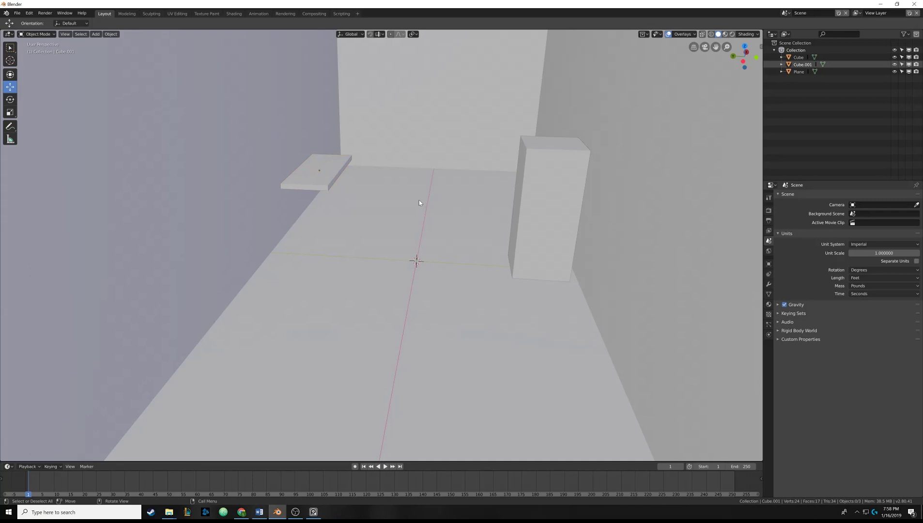
pyautogui.hotkey('shift', 'a')
pyautogui.moveTo(423, 205)
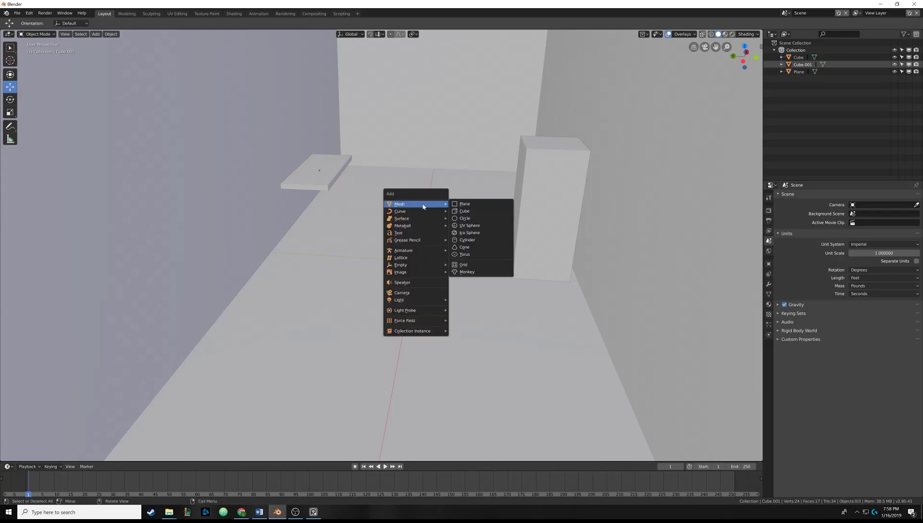
pyautogui.click(472, 241)
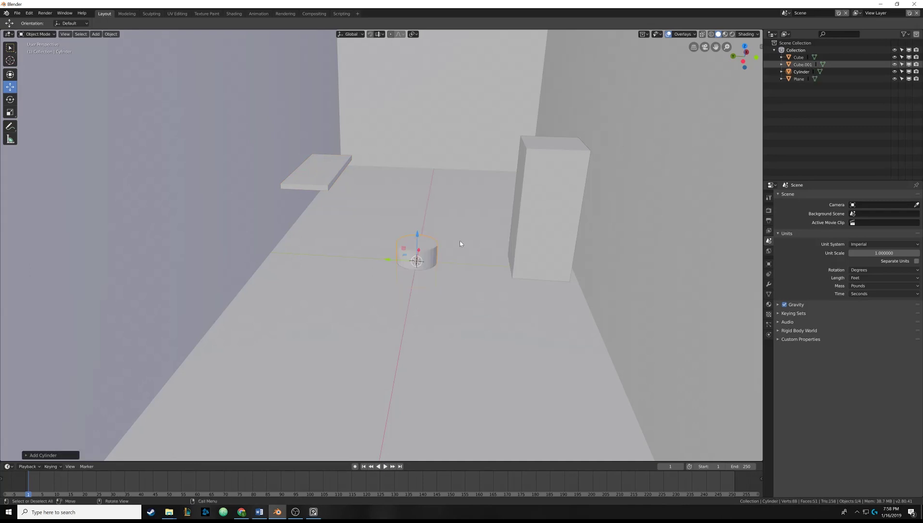
pyautogui.scroll(4, 434, 242)
pyautogui.scroll(2, 434, 242)
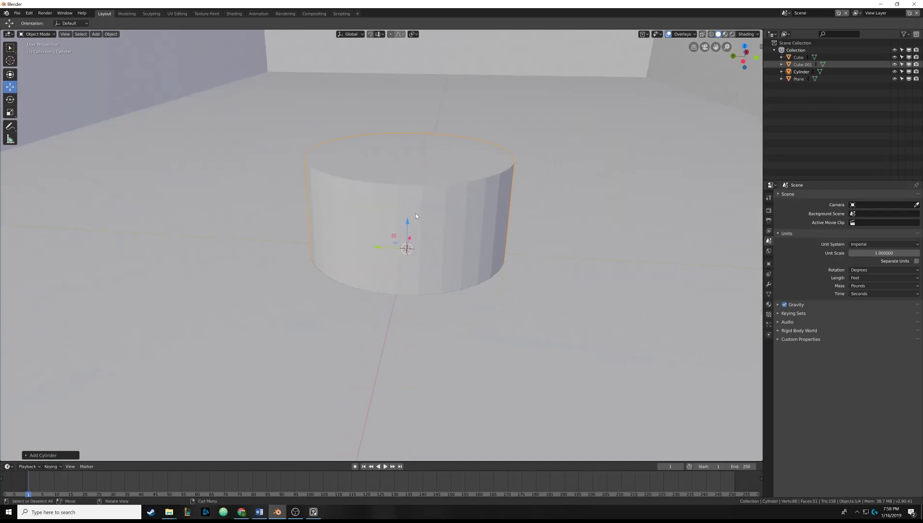
pyautogui.scroll(-4, 396, 226)
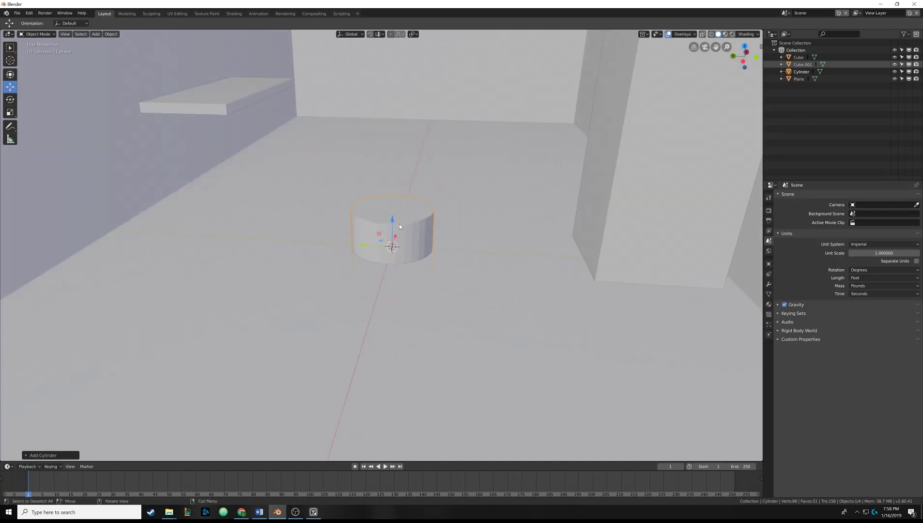
# - Set the new cylinder's vertex count to 16
pyautogui.click(30, 455)
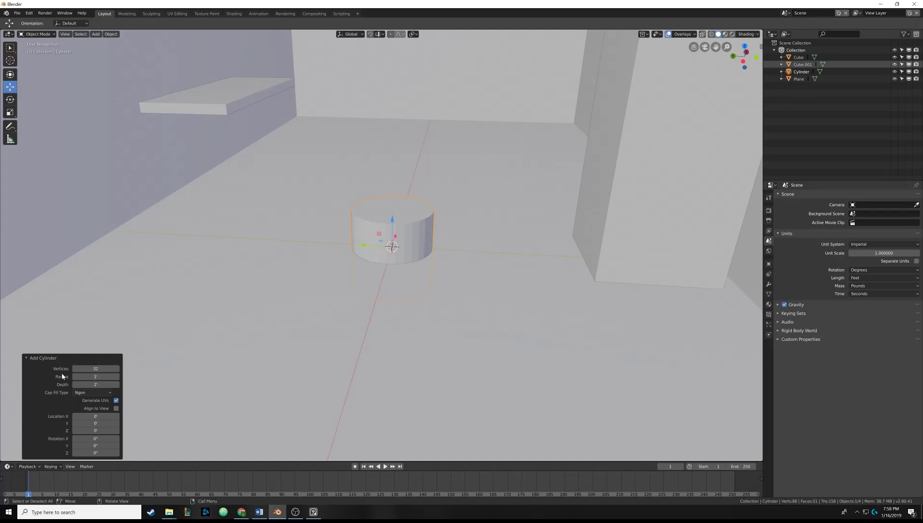
pyautogui.moveTo(87, 369); pyautogui.dragTo(78, 370)
pyautogui.scroll(5, 329, 251)
pyautogui.moveTo(329, 251); pyautogui.dragTo(328, 271, button='middle')
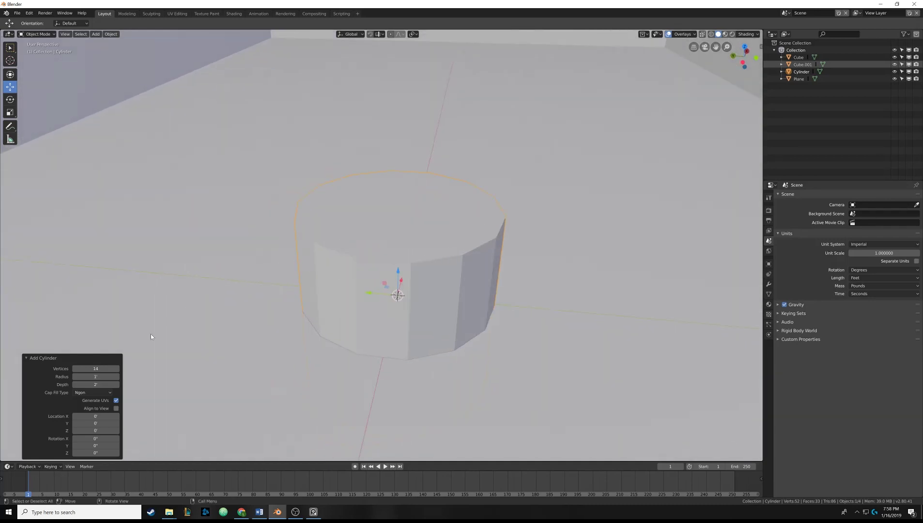
pyautogui.moveTo(87, 369)
pyautogui.mouseDown()
pyautogui.moveTo(78, 369)
pyautogui.moveTo(89, 367)
pyautogui.mouseUp()
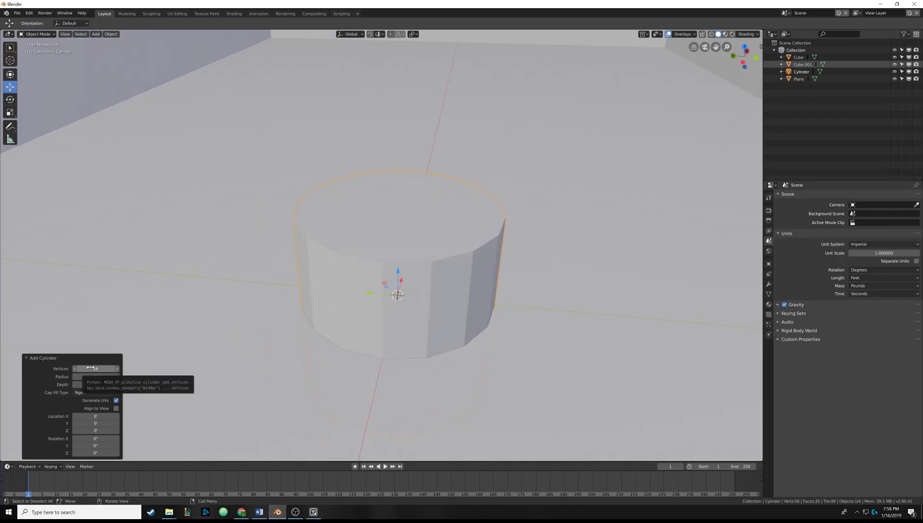
pyautogui.click(90, 368)
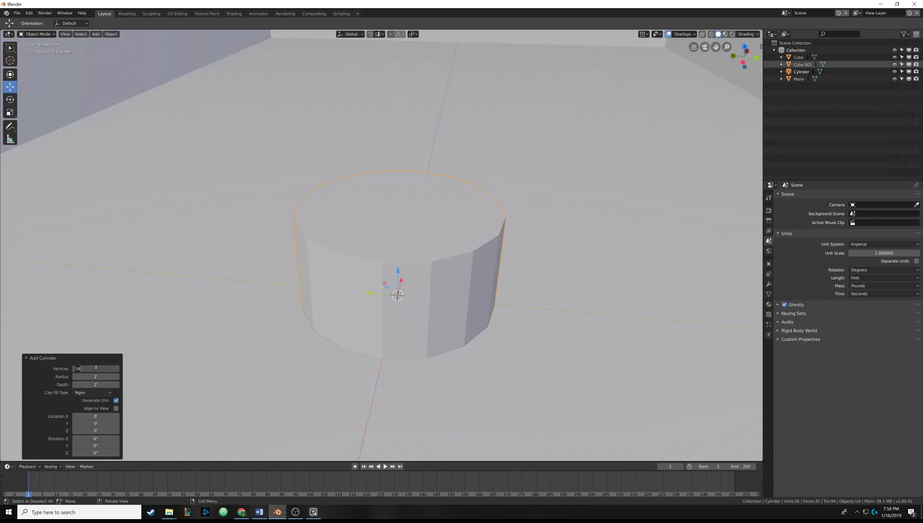
pyautogui.press('Return')
# - Set the cylinder's cap fill type to Nothing
pyautogui.click(77, 393)
pyautogui.click(83, 384)
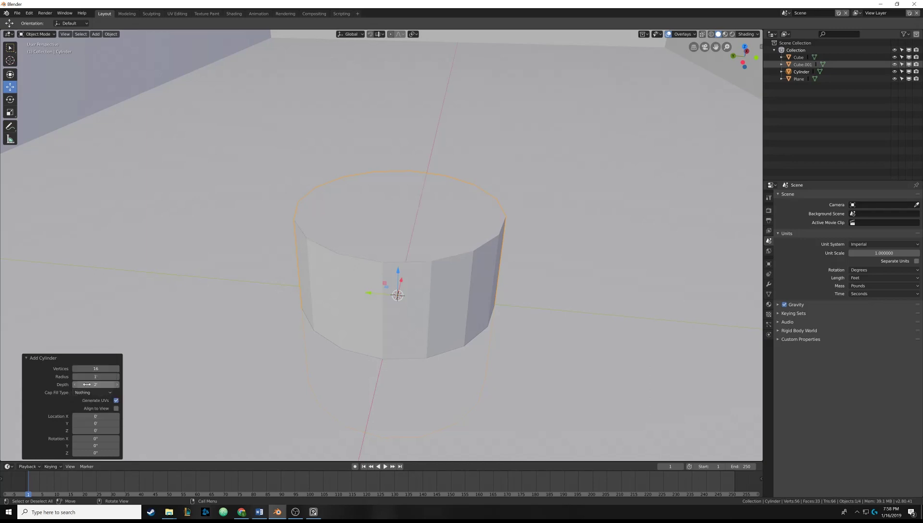
pyautogui.moveTo(372, 240); pyautogui.dragTo(233, 308, button='middle')
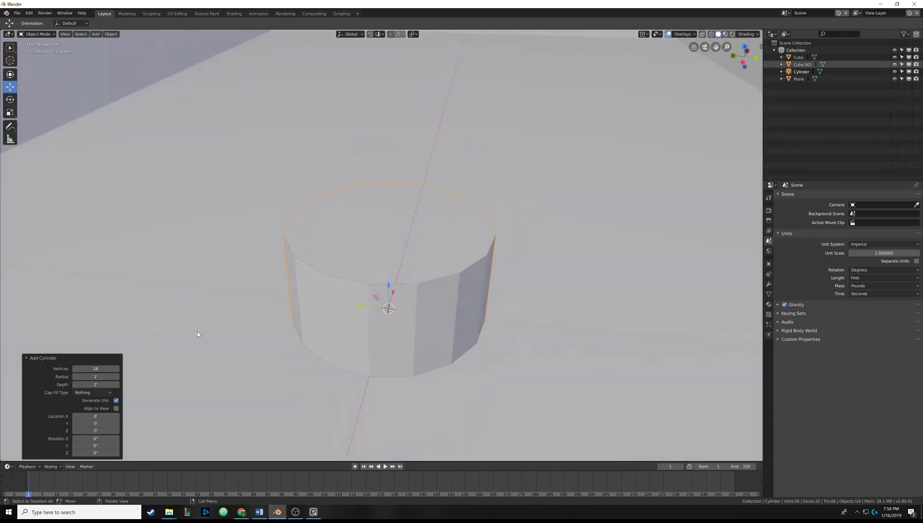
pyautogui.click(92, 392)
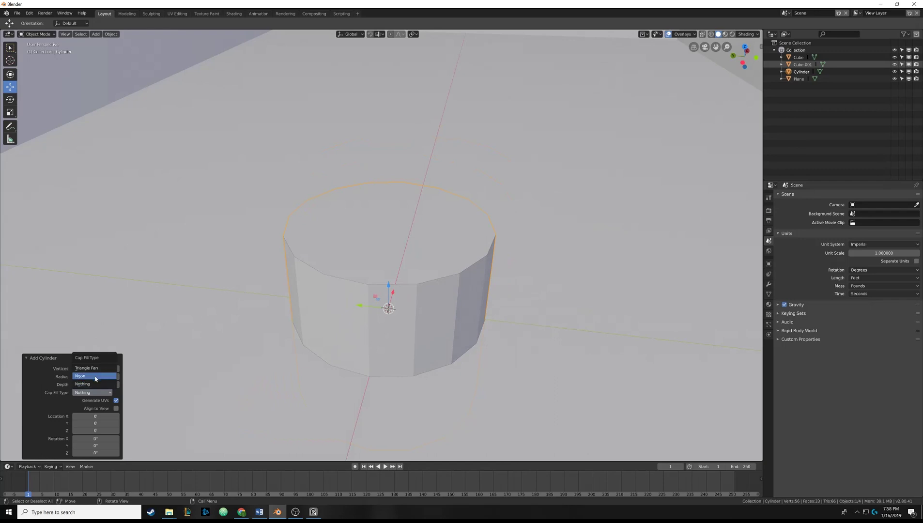
pyautogui.click(88, 383)
pyautogui.scroll(-5, 342, 279)
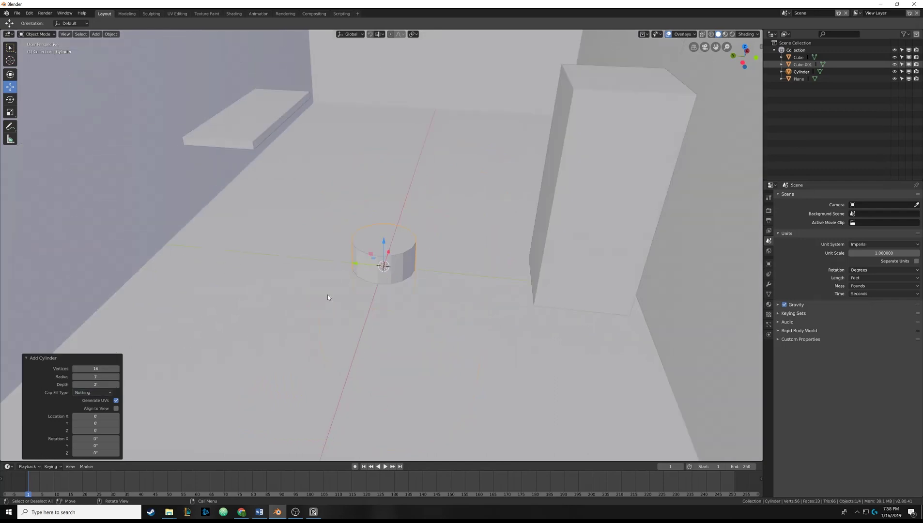
pyautogui.scroll(4, 333, 292)
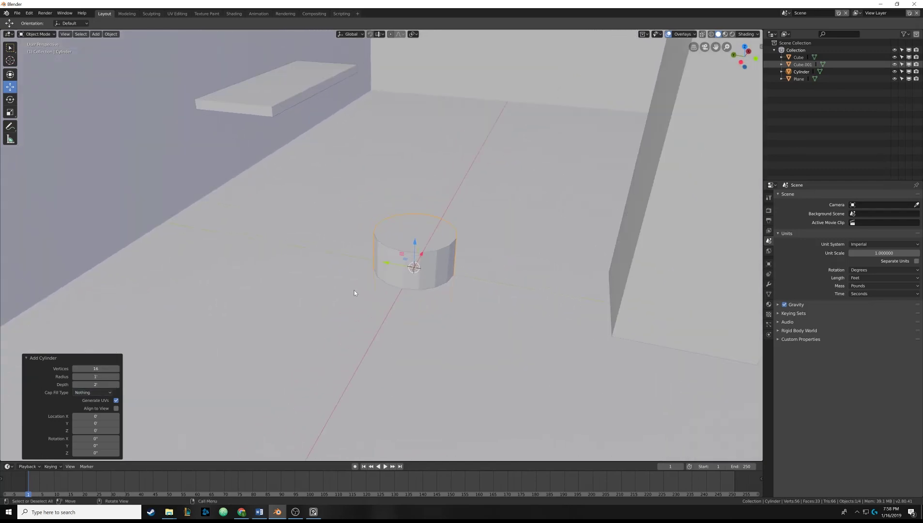
pyautogui.moveTo(354, 293); pyautogui.dragTo(310, 286, button='middle')
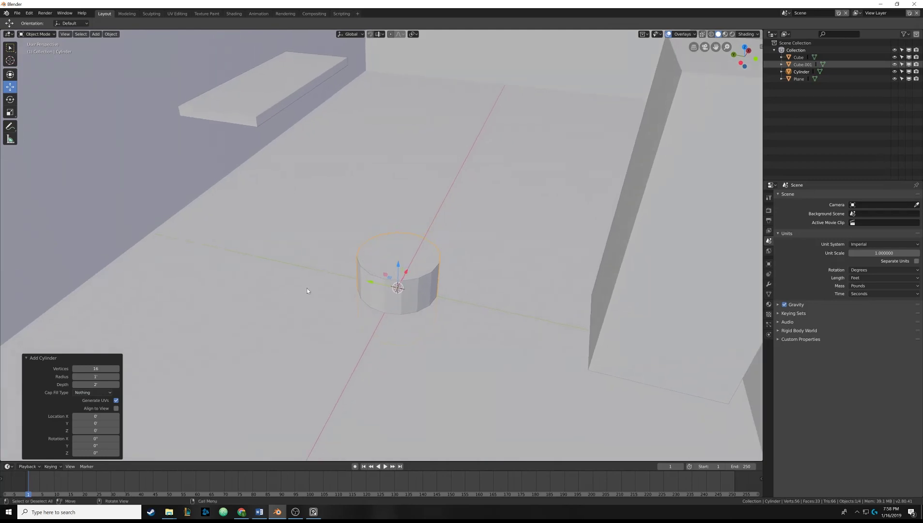
# - Raise the cylinder along Z until it sits entirely above the floor
pyautogui.click(25, 358)
pyautogui.moveTo(312, 349); pyautogui.dragTo(339, 329, button='middle')
pyautogui.moveTo(421, 250); pyautogui.dragTo(421, 176)
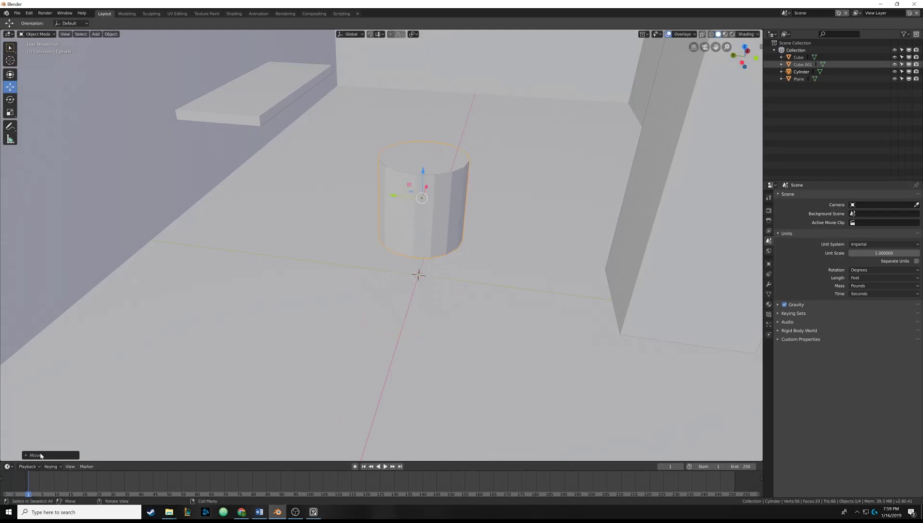
pyautogui.moveTo(296, 317); pyautogui.dragTo(375, 252, button='middle')
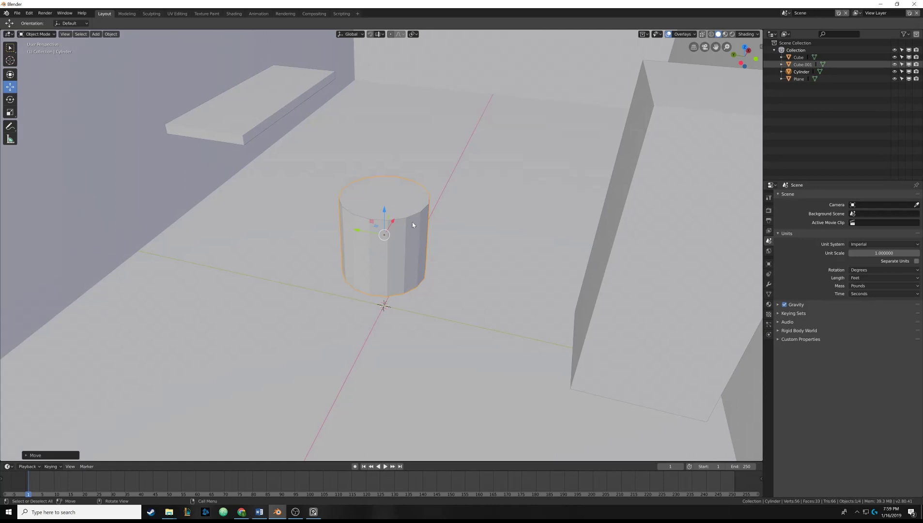
# - In Edit Mode, scale the whole cylinder down uniformly to roughly a fifth of its size
pyautogui.press('Tab')
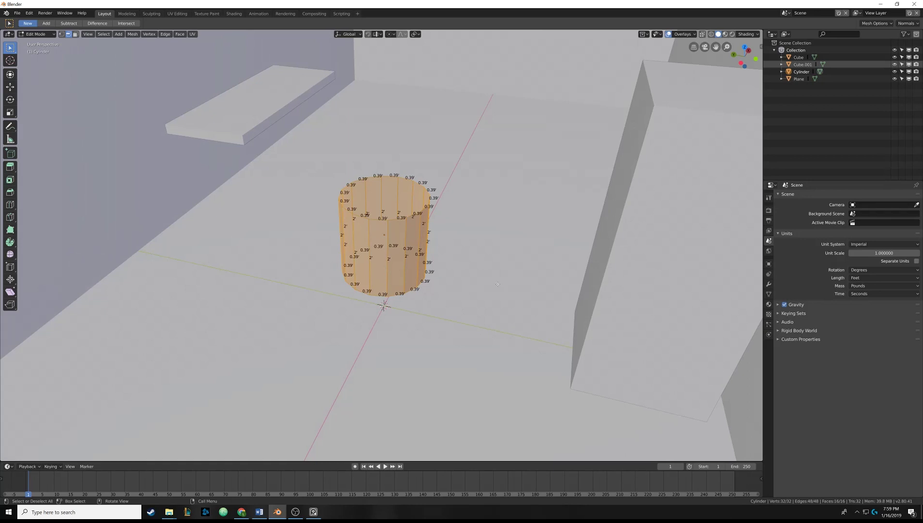
pyautogui.press('s')
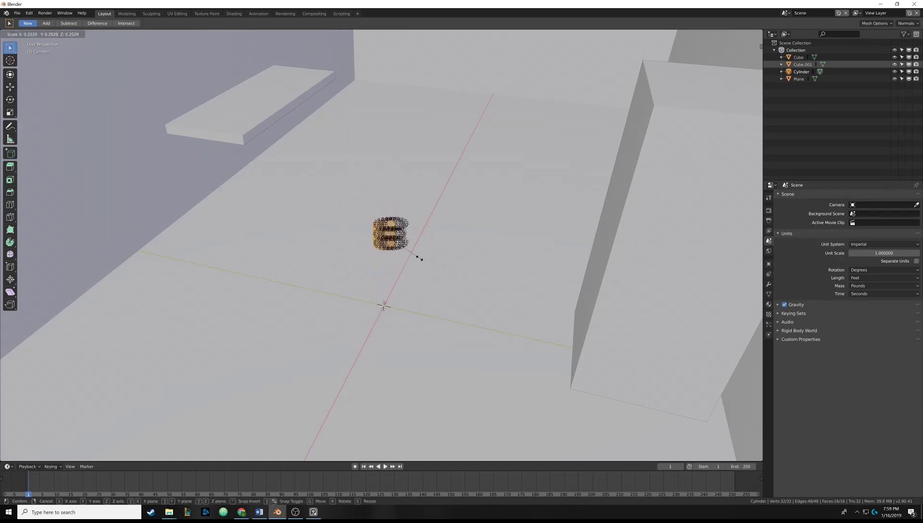
pyautogui.click(408, 252)
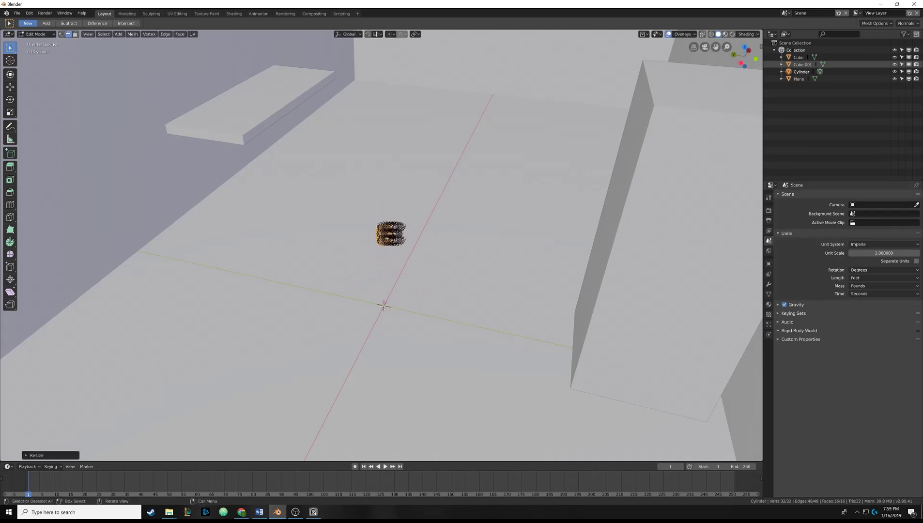
# - Turn off the Edge Length measurement overlay in the viewport
pyautogui.click(693, 34)
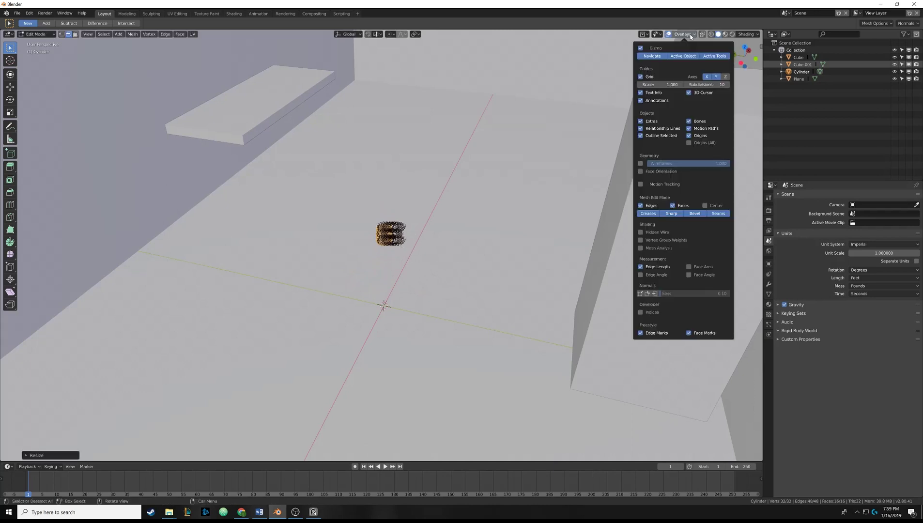
pyautogui.click(654, 267)
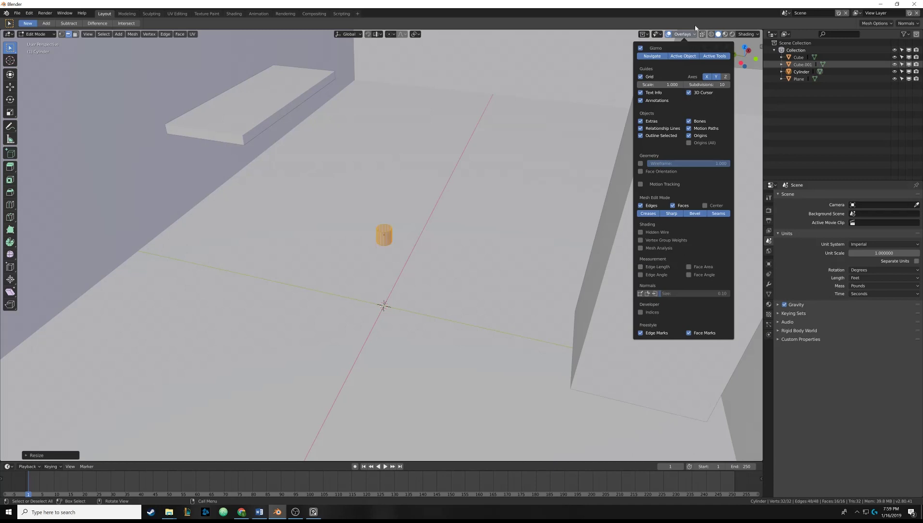
pyautogui.moveTo(436, 223); pyautogui.dragTo(401, 237, button='middle')
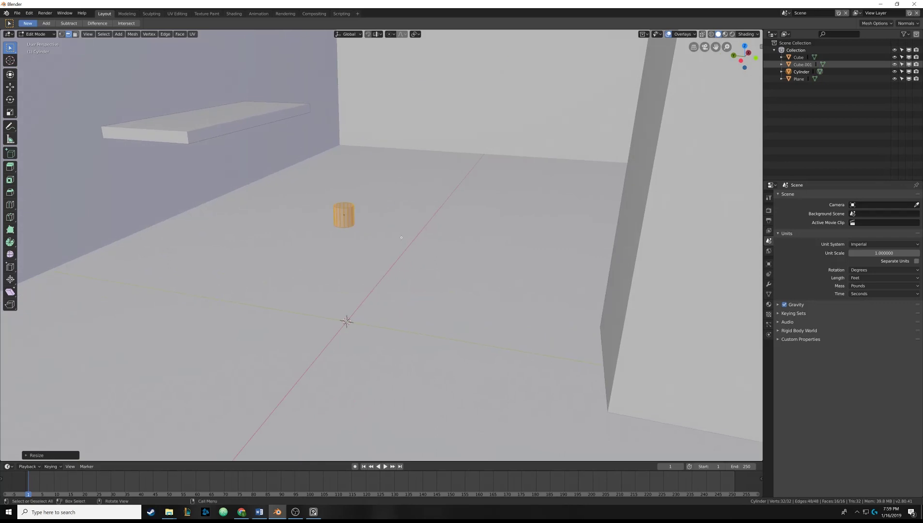
# - Stretch the small cylinder along Z by a factor of about 8 into a thin leg and return to Object Mode
pyautogui.press('s')
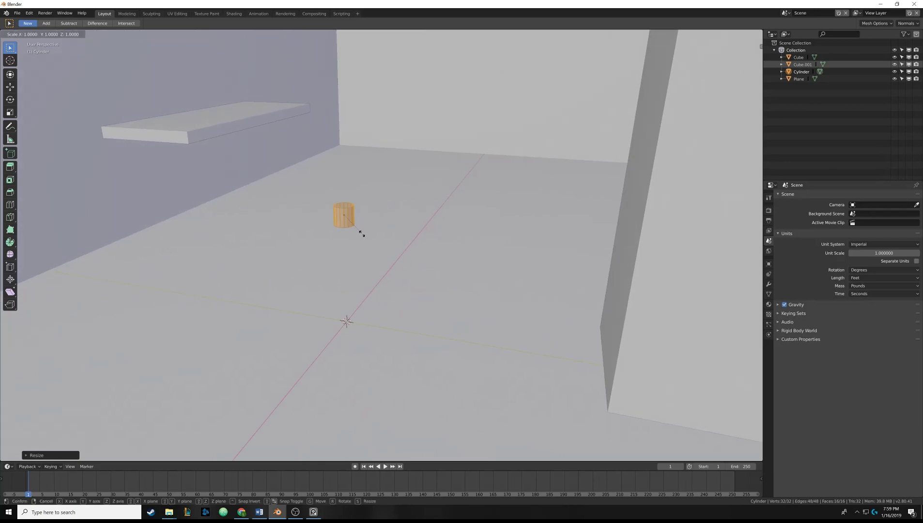
pyautogui.press('z')
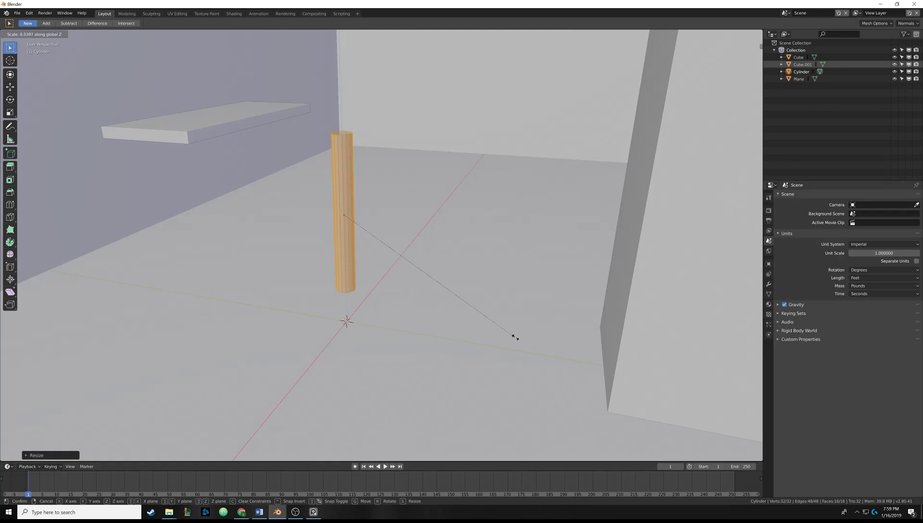
pyautogui.click(520, 339)
pyautogui.moveTo(520, 339); pyautogui.dragTo(489, 334, button='middle')
pyautogui.moveTo(413, 286); pyautogui.dragTo(418, 246, button='middle')
pyautogui.press('Tab')
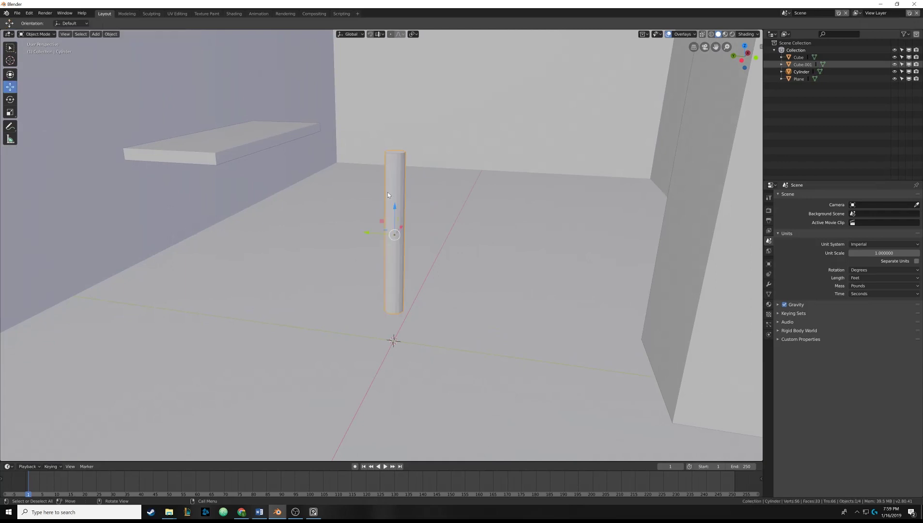
pyautogui.scroll(-5, 388, 225)
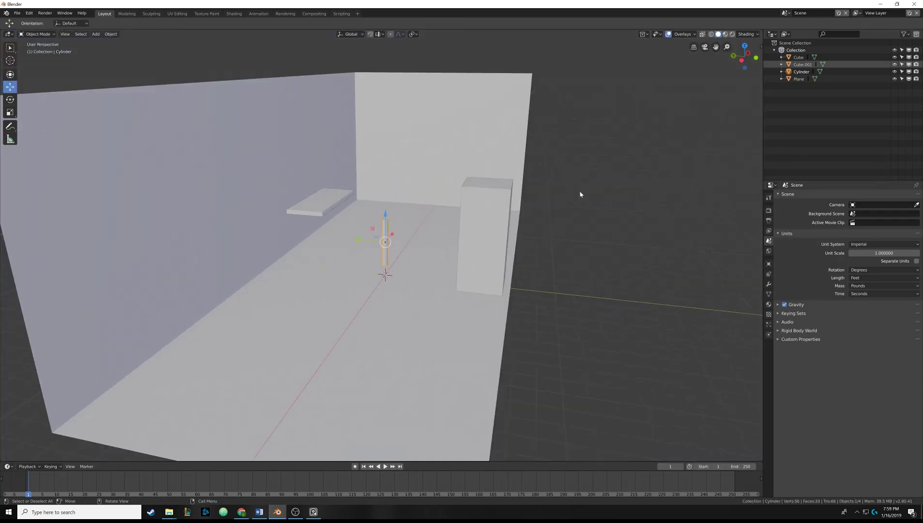
# - In wireframe shading, move the leg along Y toward the wall until it lines up beneath the slab's front edge
pyautogui.moveTo(529, 204); pyautogui.dragTo(616, 170, button='middle')
pyautogui.scroll(3, 616, 170)
pyautogui.click(736, 61)
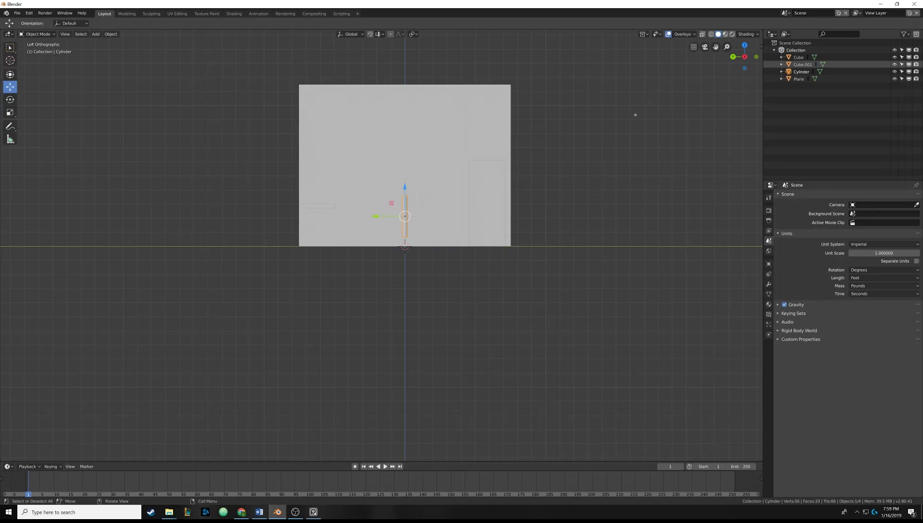
pyautogui.click(711, 34)
pyautogui.scroll(3, 373, 194)
pyautogui.scroll(3, 443, 233)
pyautogui.moveTo(541, 229); pyautogui.dragTo(318, 254)
pyautogui.moveTo(402, 228); pyautogui.dragTo(286, 254, button='middle')
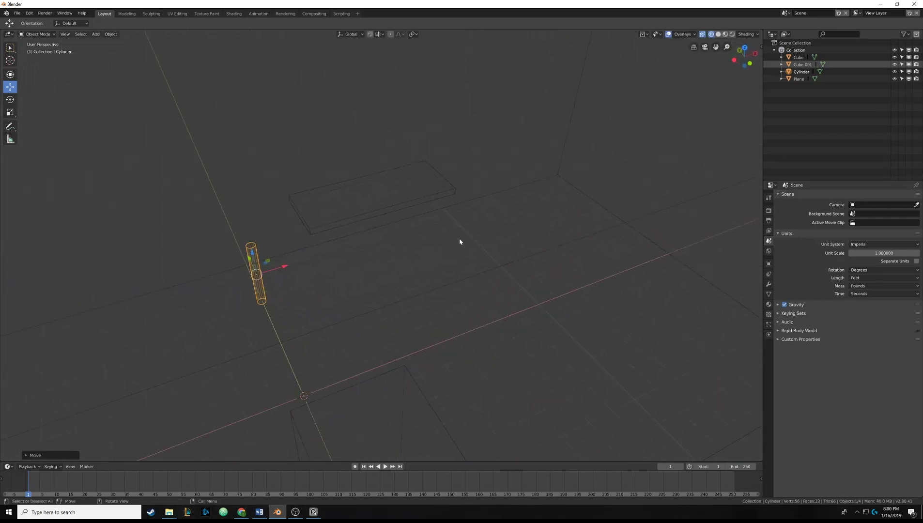
# - Move the leg along X to the near end of the slab and return the viewport to Solid shading
pyautogui.click(750, 63)
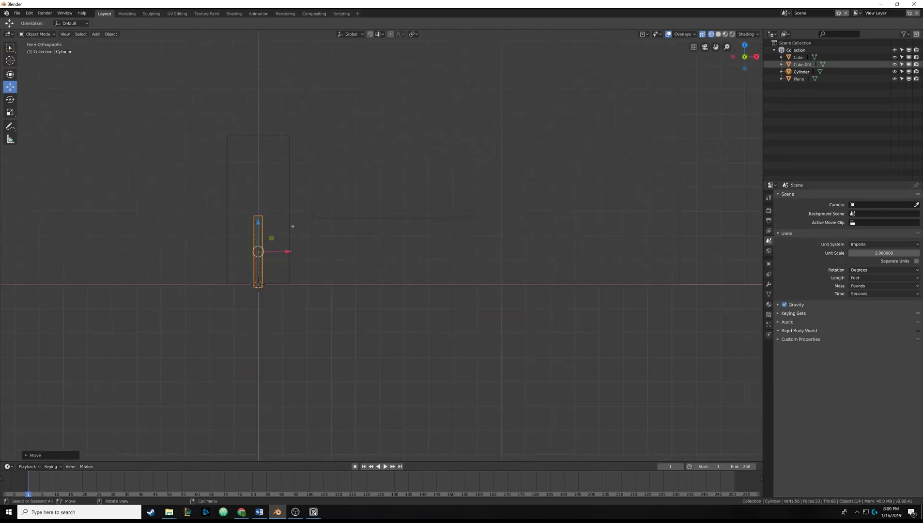
pyautogui.moveTo(287, 251); pyautogui.dragTo(351, 255)
pyautogui.moveTo(351, 255)
pyautogui.mouseDown(button='middle')
pyautogui.moveTo(368, 147)
pyautogui.moveTo(391, 158)
pyautogui.moveTo(332, 274)
pyautogui.mouseUp(button='middle')
pyautogui.press('z')
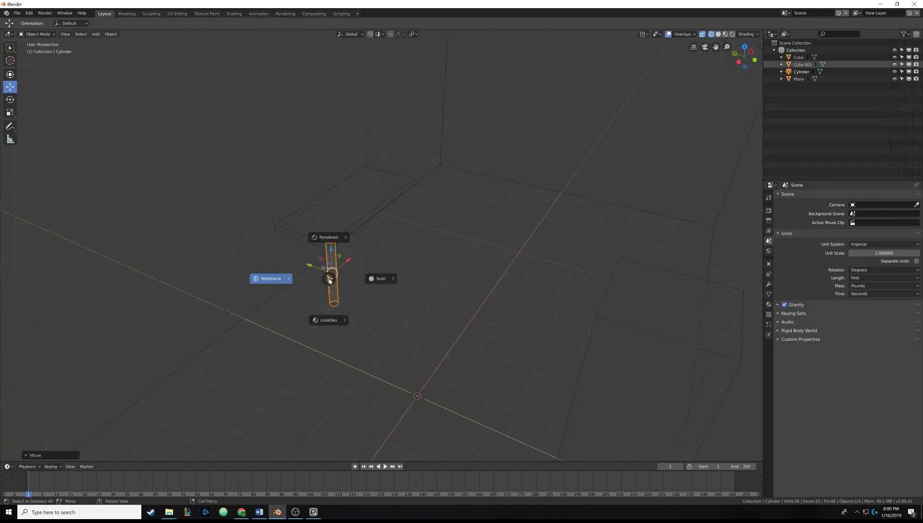
pyautogui.click(383, 278)
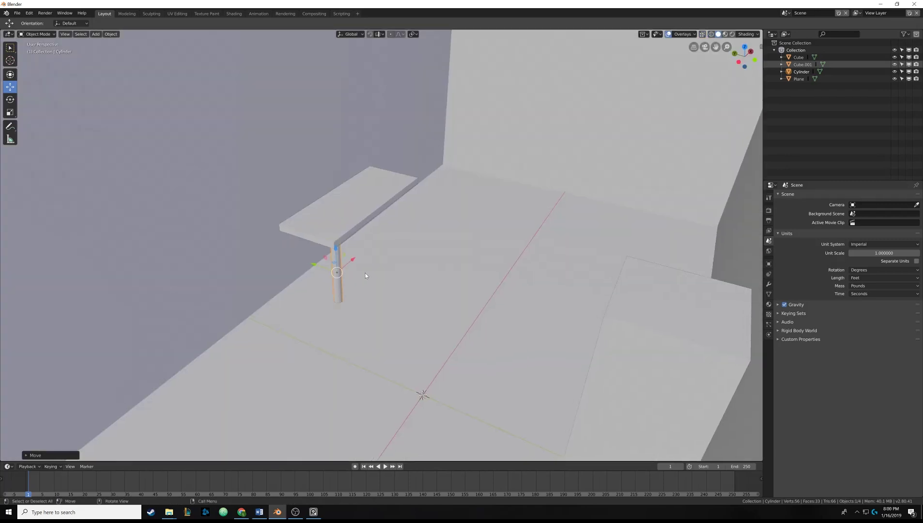
# - Fine-tune the leg's position so it sits beneath the slab's front corner
pyautogui.scroll(2, 356, 262)
pyautogui.moveTo(356, 264); pyautogui.dragTo(327, 214, button='middle')
pyautogui.press('g')
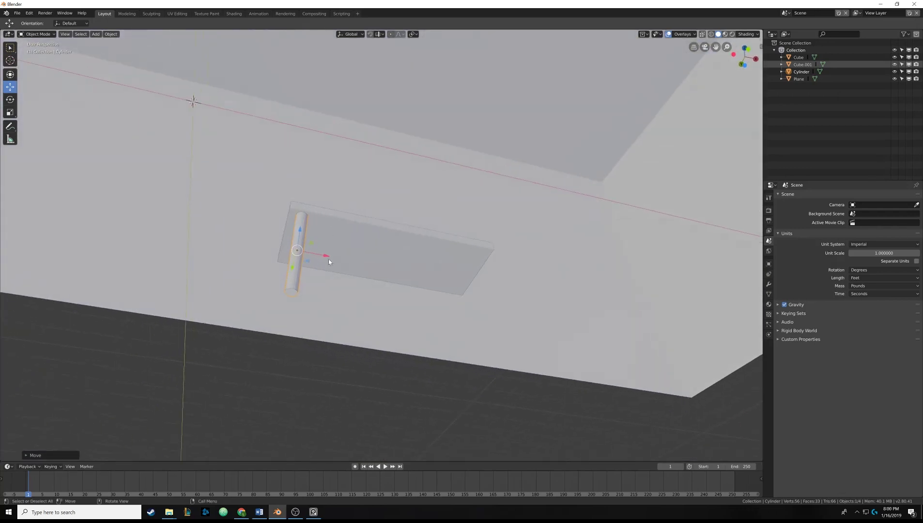
pyautogui.click(321, 254)
pyautogui.moveTo(321, 255); pyautogui.dragTo(393, 266, button='middle')
# - Examine the leg's fit under the slab, its contact with the floor and its faceted surface from several angles
pyautogui.scroll(6, 394, 266)
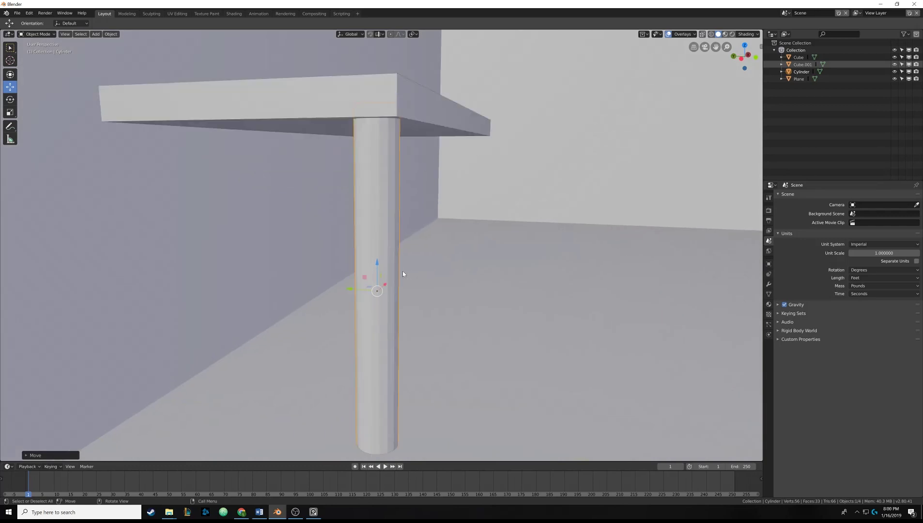
pyautogui.moveTo(390, 222); pyautogui.dragTo(382, 181, button='middle')
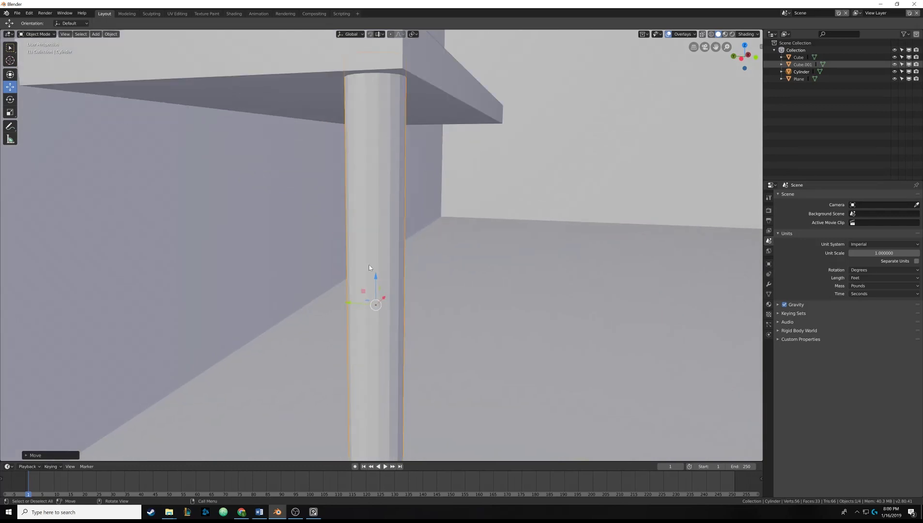
pyautogui.moveTo(382, 228); pyautogui.dragTo(349, 349, button='middle')
pyautogui.moveTo(374, 318); pyautogui.dragTo(363, 271, button='middle')
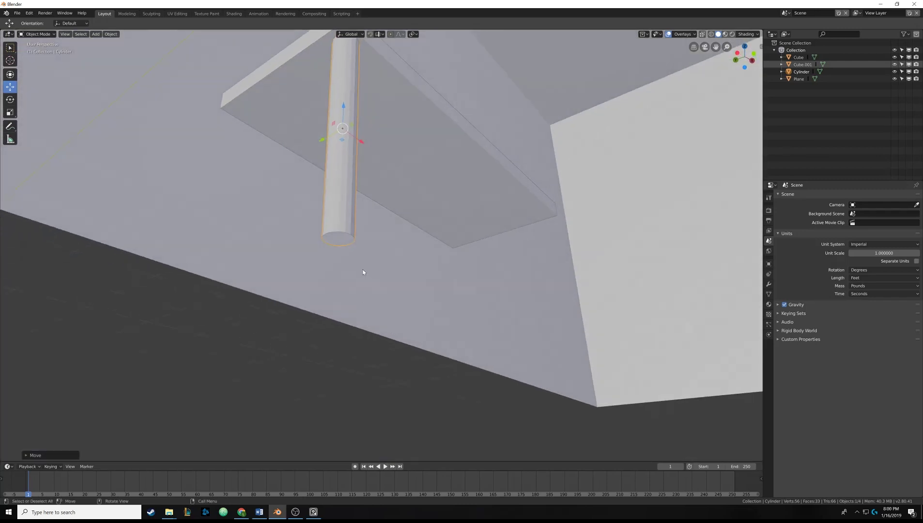
pyautogui.moveTo(379, 226); pyautogui.dragTo(389, 244, button='middle')
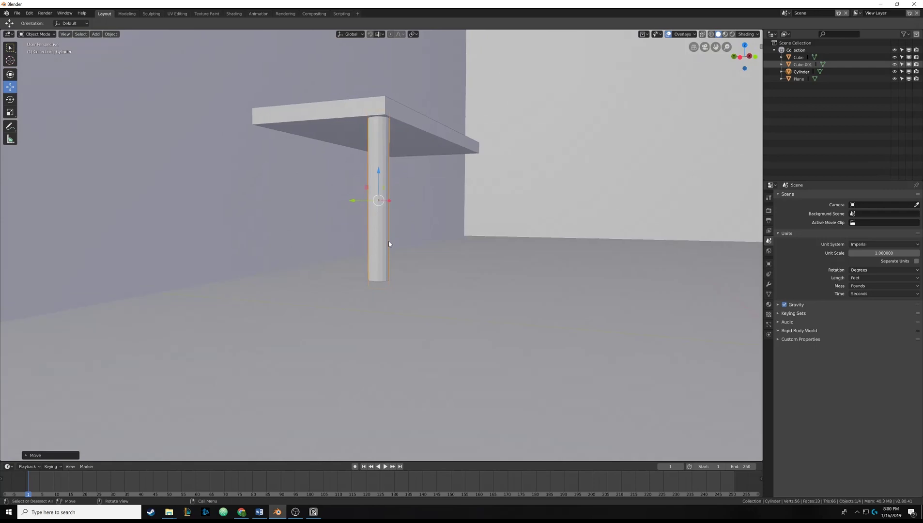
pyautogui.scroll(-2, 389, 244)
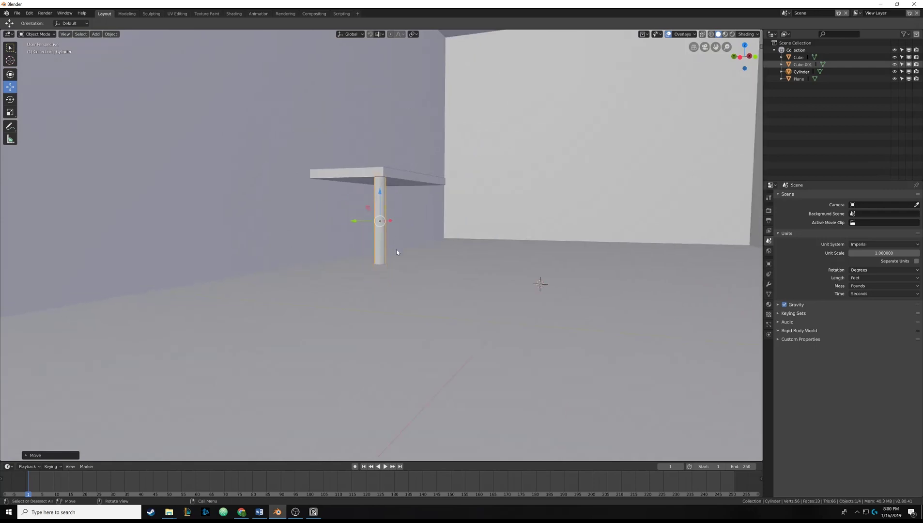
pyautogui.moveTo(395, 249); pyautogui.dragTo(368, 203, button='middle')
pyautogui.scroll(6, 371, 134)
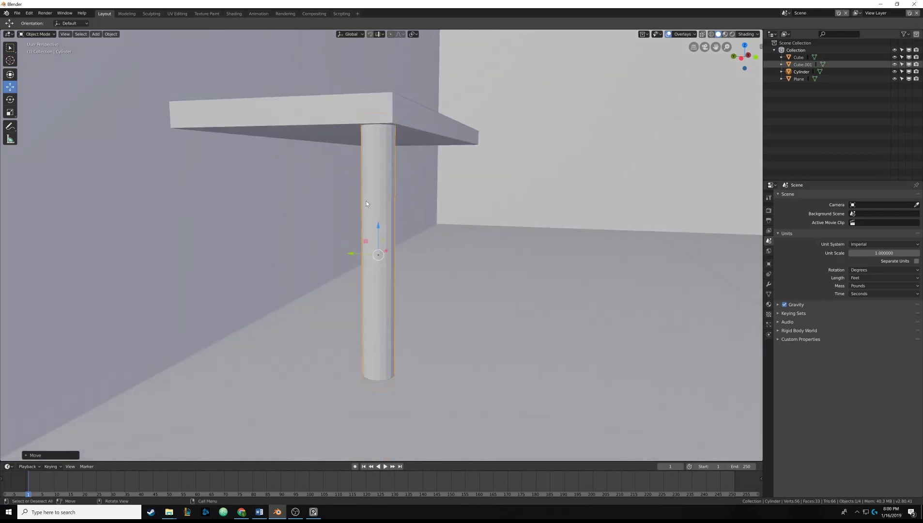
pyautogui.moveTo(395, 127)
pyautogui.mouseDown(button='middle')
pyautogui.moveTo(322, 114)
pyautogui.moveTo(385, 164)
pyautogui.moveTo(405, 136)
pyautogui.moveTo(391, 144)
pyautogui.moveTo(399, 143)
pyautogui.mouseUp(button='middle')
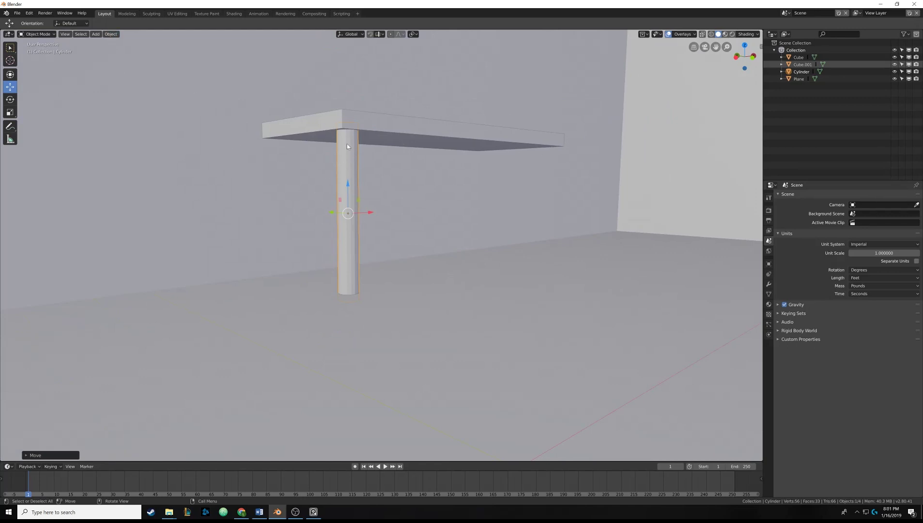
# - Apply Shade Smooth to the cylindrical leg
pyautogui.click(110, 35)
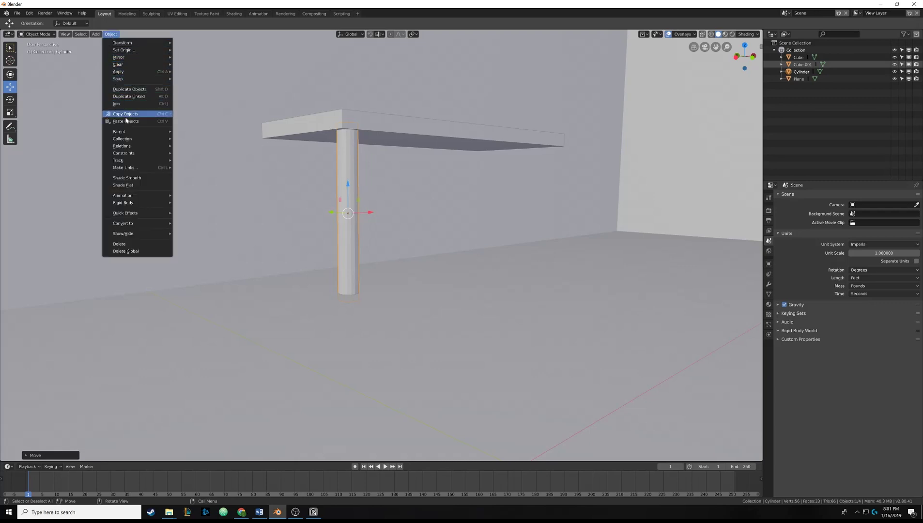
pyautogui.click(138, 180)
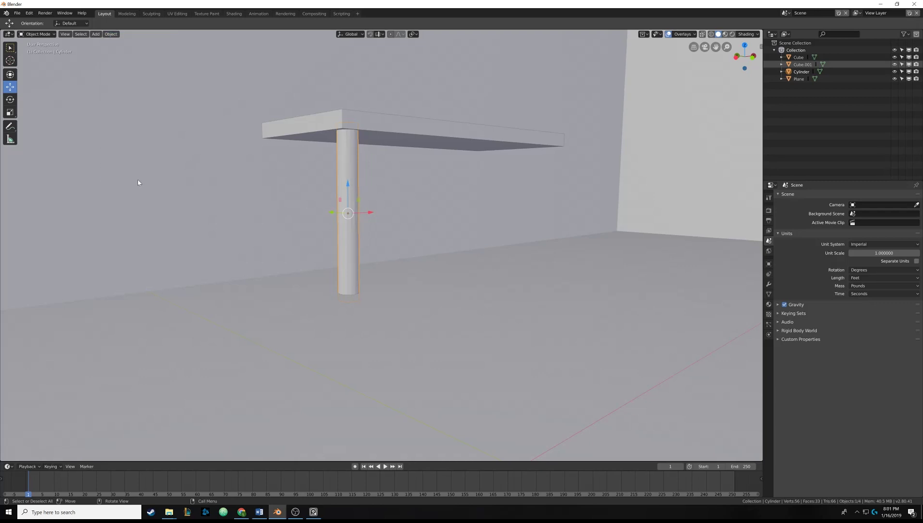
pyautogui.scroll(5, 368, 247)
pyautogui.keyDown('shift'); pyautogui.moveTo(367, 247); pyautogui.dragTo(369, 288, button='middle'); pyautogui.keyUp('shift')
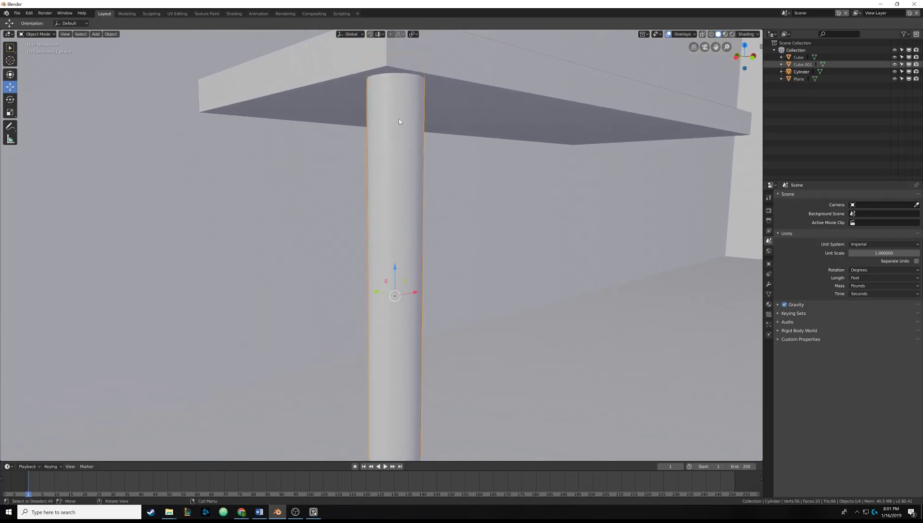
pyautogui.moveTo(386, 133); pyautogui.dragTo(366, 229, button='middle')
pyautogui.moveTo(350, 284); pyautogui.dragTo(380, 161, button='middle')
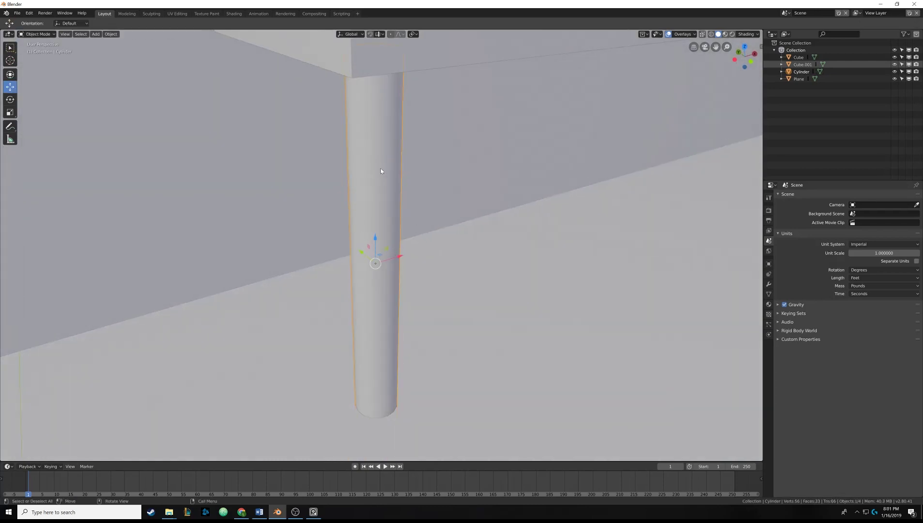
pyautogui.moveTo(355, 224); pyautogui.dragTo(409, 228, button='middle')
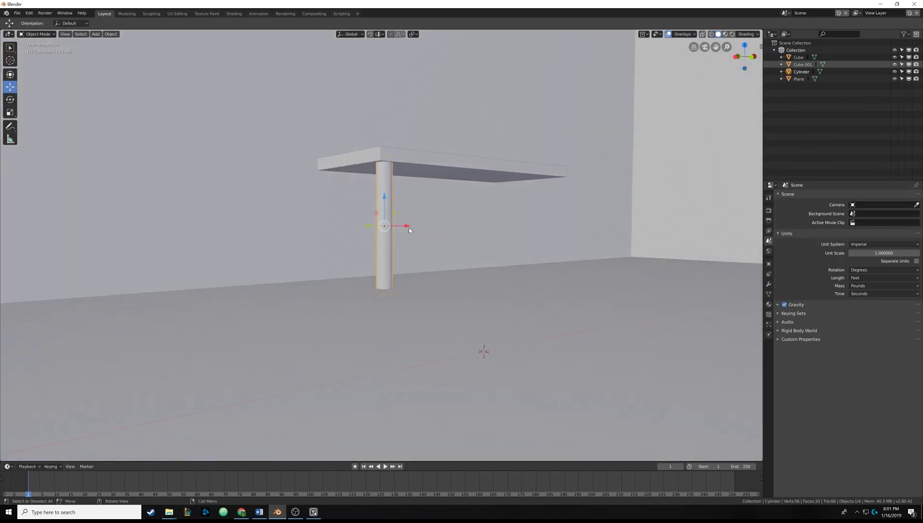
pyautogui.hotkey('shift', 'd')
pyautogui.rightClick(462, 199)
pyautogui.hotkey('ctrl', 'z')
# - Turn Backface Culling off and on again in the viewport shading options while viewing the room from below
pyautogui.moveTo(422, 202); pyautogui.dragTo(364, 196, button='middle')
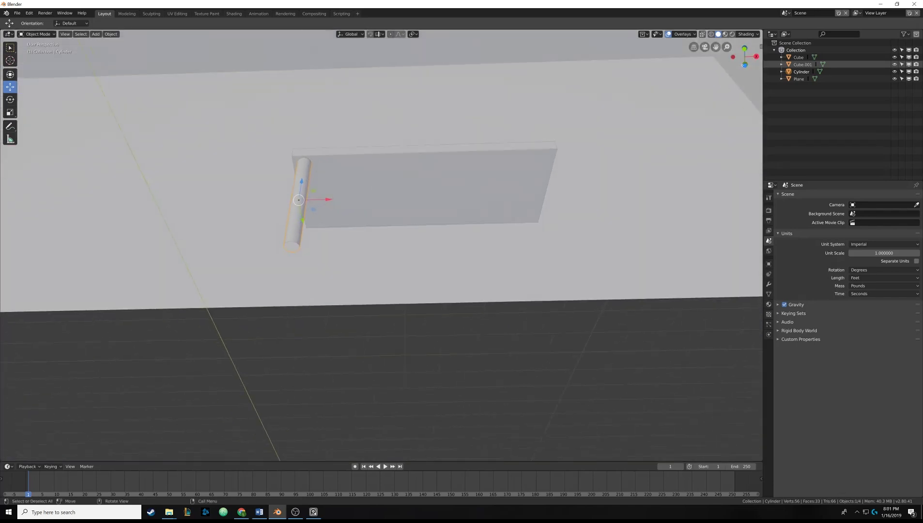
pyautogui.click(691, 34)
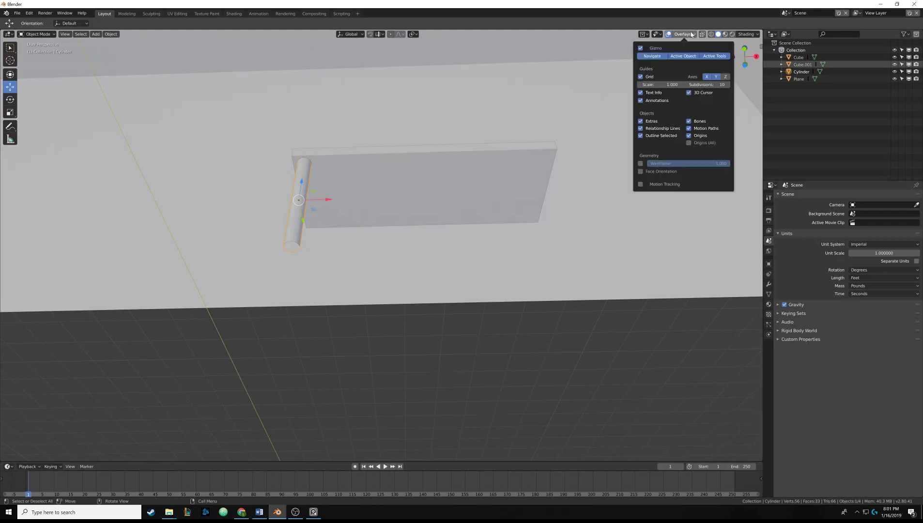
pyautogui.click(747, 43)
pyautogui.click(748, 35)
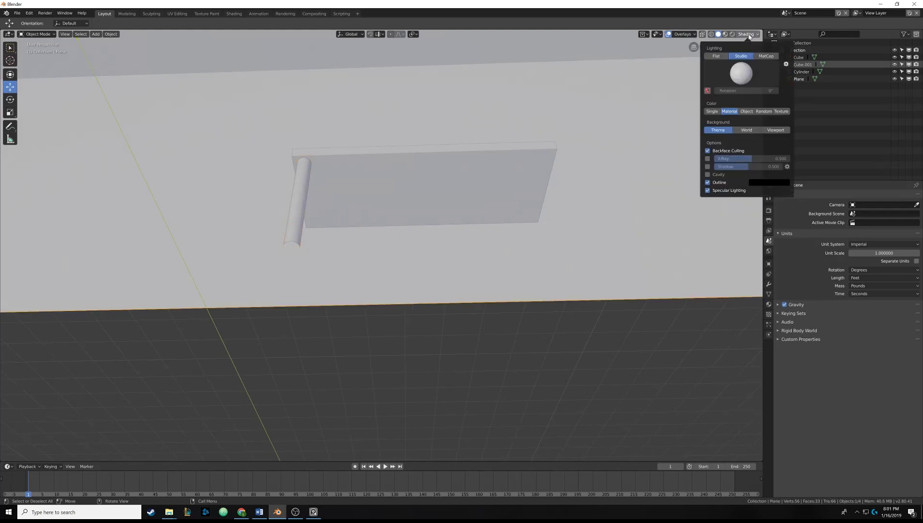
pyautogui.click(708, 150)
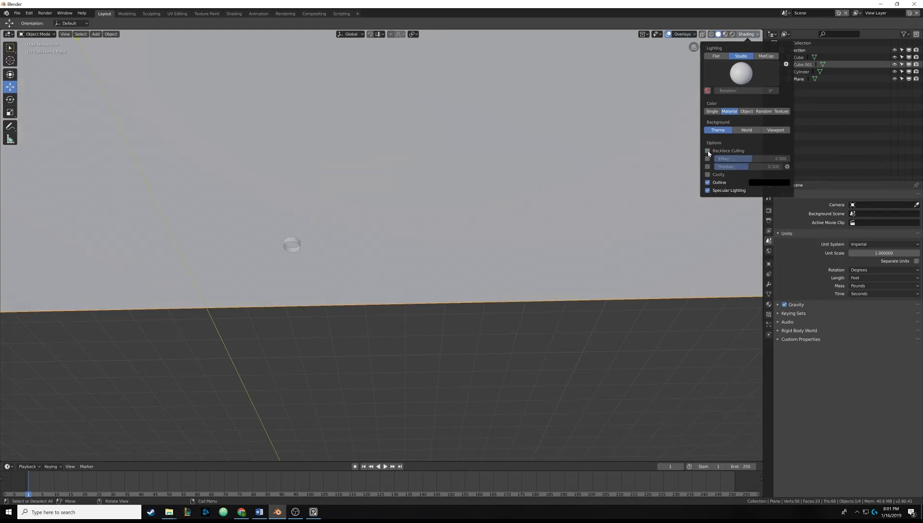
pyautogui.click(707, 150)
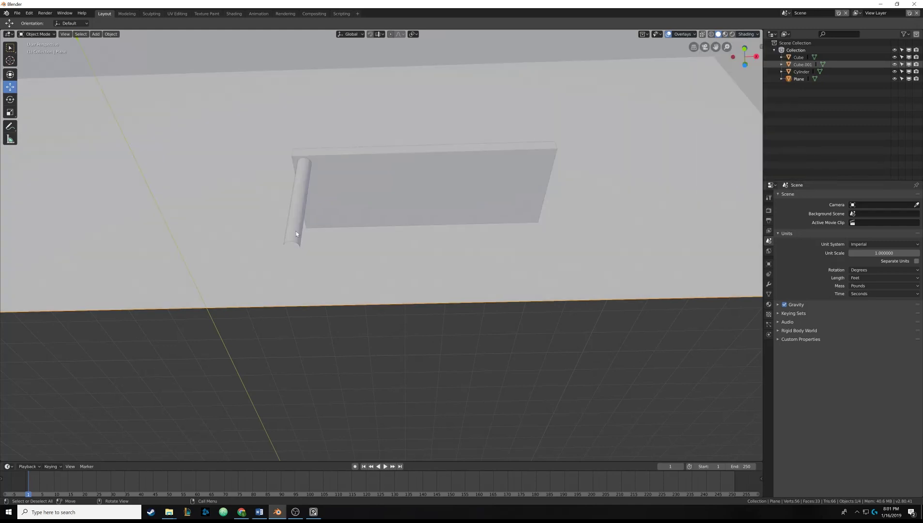
# - Duplicate the leg in place and move the copy along X to the slab's far front corner
pyautogui.scroll(-3, 296, 234)
pyautogui.scroll(3, 380, 191)
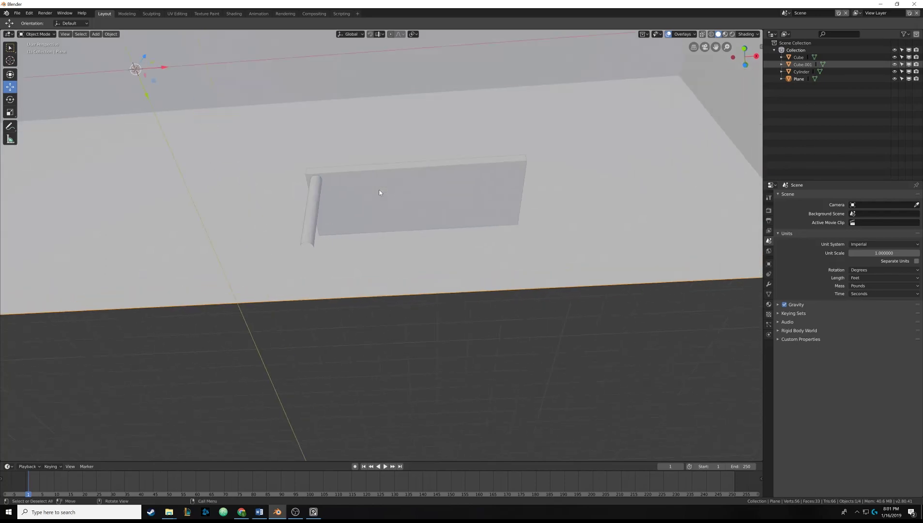
pyautogui.scroll(-1, 379, 192)
pyautogui.moveTo(366, 199); pyautogui.dragTo(324, 198, button='middle')
pyautogui.click(324, 199)
pyautogui.moveTo(402, 190); pyautogui.dragTo(398, 189, button='middle')
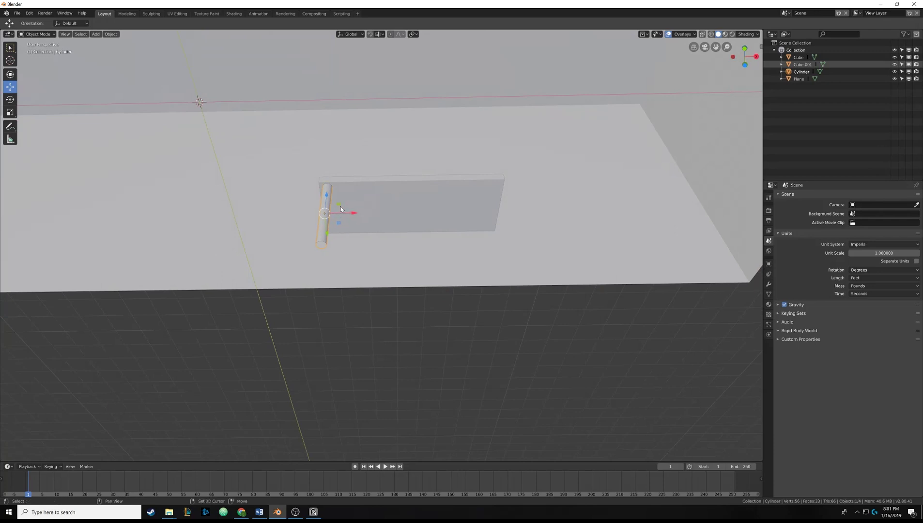
pyautogui.hotkey('shift', 'd')
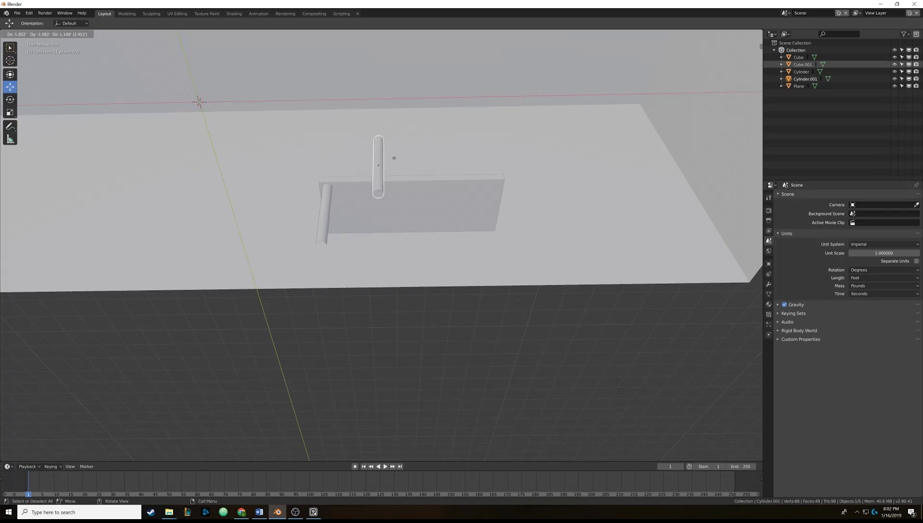
pyautogui.press('Escape')
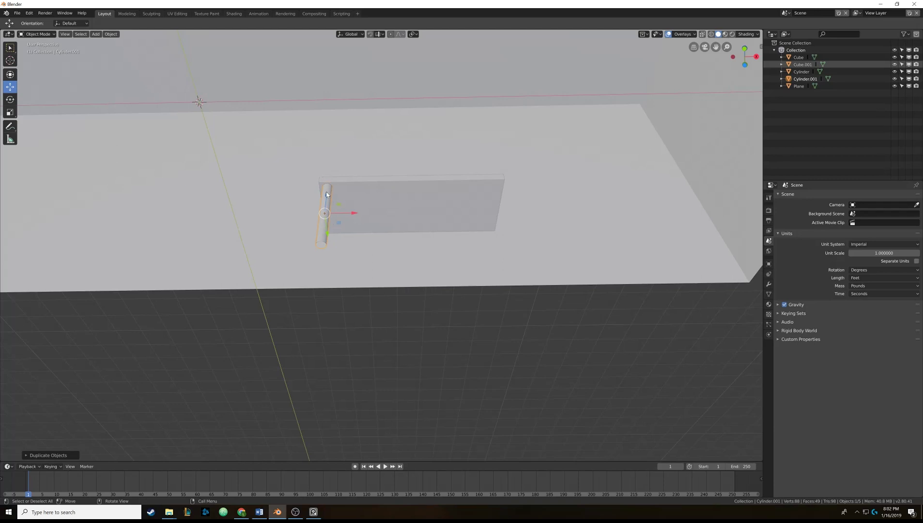
pyautogui.moveTo(352, 213); pyautogui.dragTo(528, 216)
pyautogui.moveTo(416, 224); pyautogui.dragTo(398, 250, button='middle')
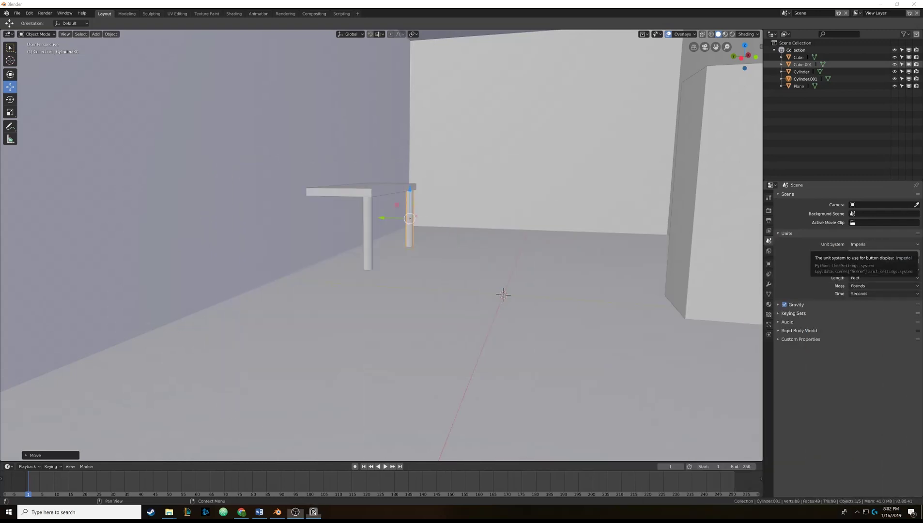
# - Deselect everything and add a cube mesh at the 3D cursor
pyautogui.moveTo(388, 172); pyautogui.dragTo(414, 274, button='middle')
pyautogui.click(419, 245)
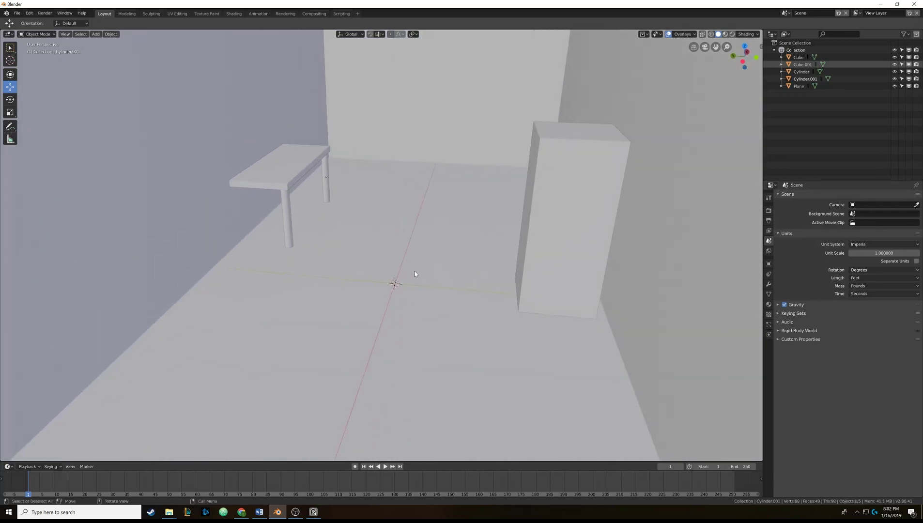
pyautogui.hotkey('shift', 'a')
pyautogui.moveTo(407, 269)
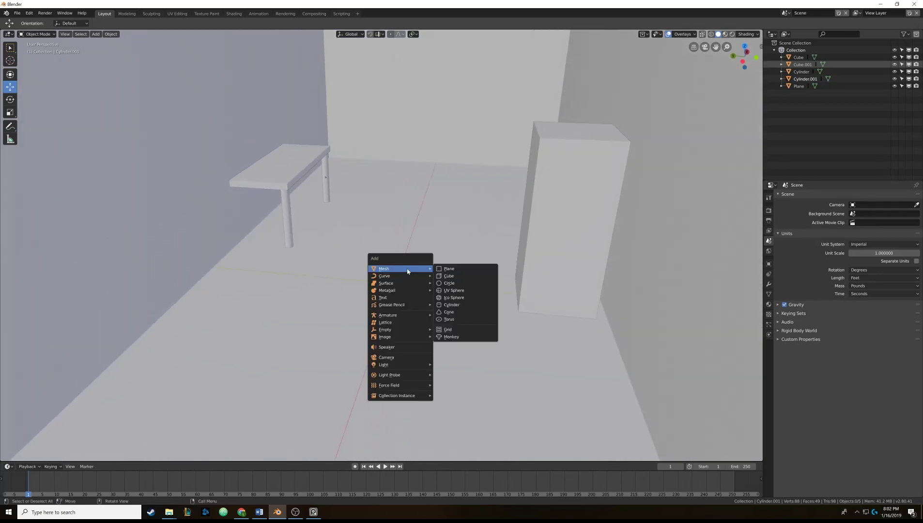
pyautogui.click(448, 276)
pyautogui.moveTo(449, 276); pyautogui.dragTo(412, 265, button='middle')
pyautogui.scroll(-3, 392, 269)
pyautogui.scroll(4, 385, 266)
# - In Edit Mode, scale the new cube down uniformly to about a quarter of its size and return to Object Mode
pyautogui.press('Tab')
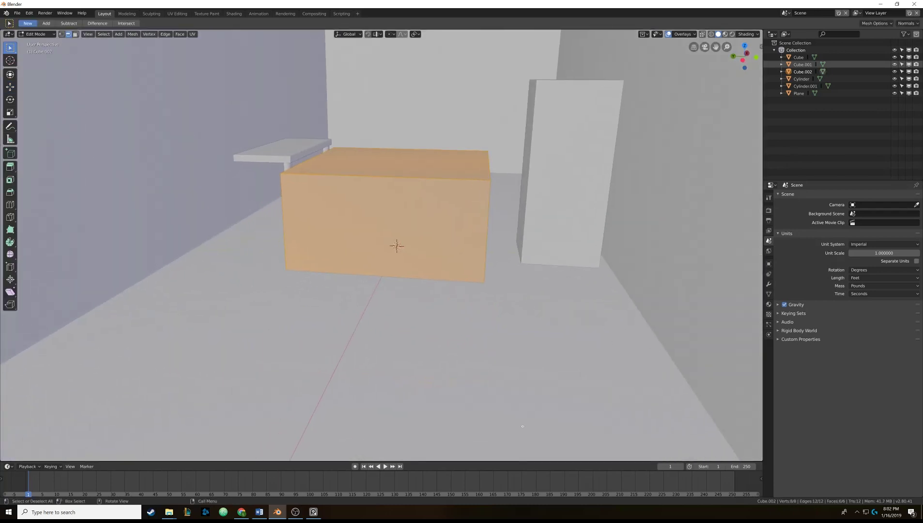
pyautogui.press('s')
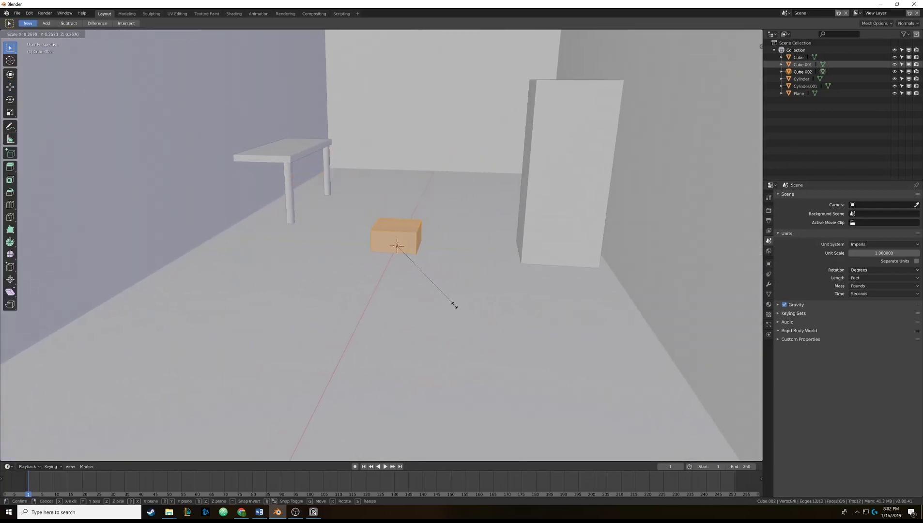
pyautogui.click(451, 302)
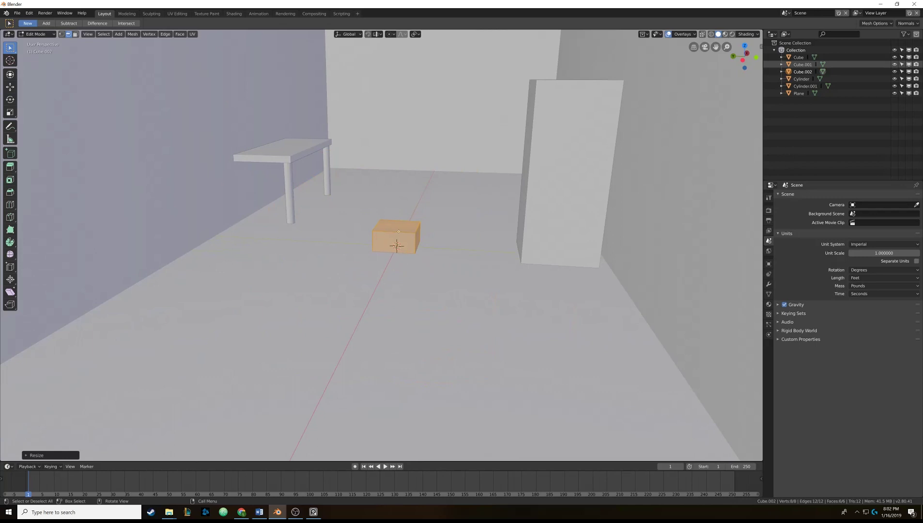
pyautogui.press('Tab')
# - Raise the small cube along Z above the floor and leave it in Object Mode
pyautogui.moveTo(396, 221); pyautogui.dragTo(407, 156)
pyautogui.scroll(3, 393, 194)
pyautogui.moveTo(393, 194); pyautogui.dragTo(460, 266, button='middle')
pyautogui.press('Tab')
pyautogui.scroll(-2, 461, 260)
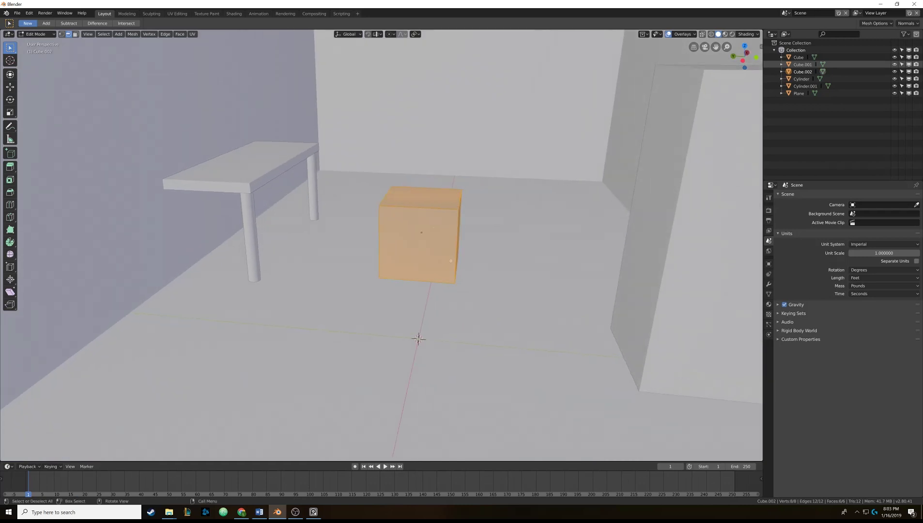
pyautogui.press('Tab')
pyautogui.moveTo(451, 260); pyautogui.dragTo(406, 204, button='middle')
pyautogui.scroll(-2, 441, 260)
pyautogui.scroll(-2, 405, 256)
pyautogui.scroll(-3, 406, 204)
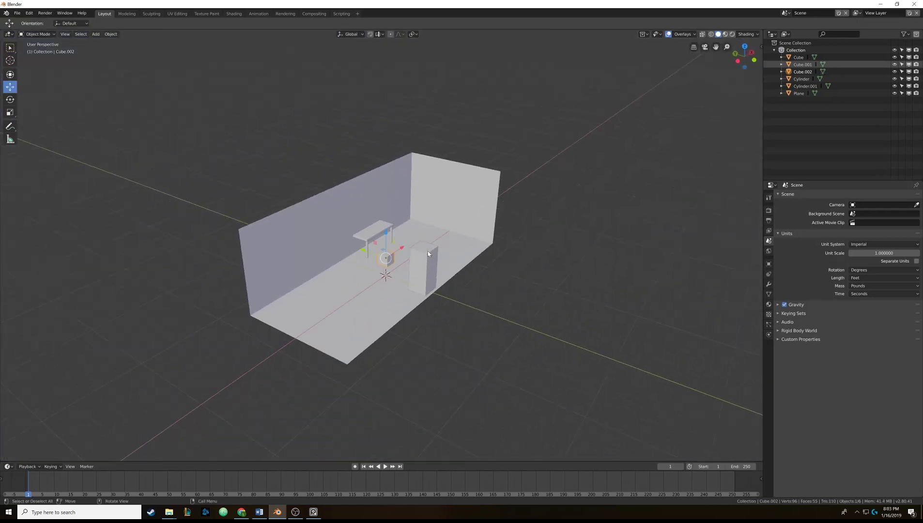
# - Hide the room shell and the tall box, and reveal all hidden objects again
pyautogui.scroll(2, 407, 204)
pyautogui.hotkey('alt', 'a')
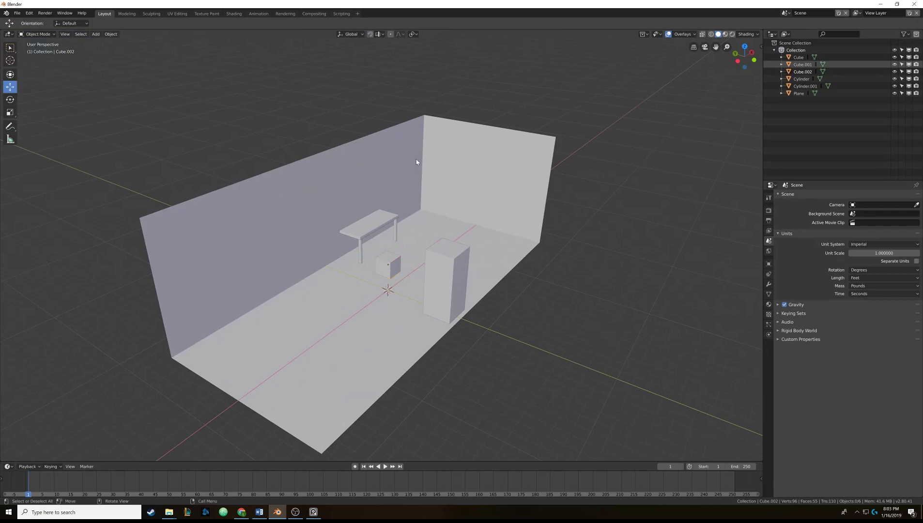
pyautogui.click(416, 161)
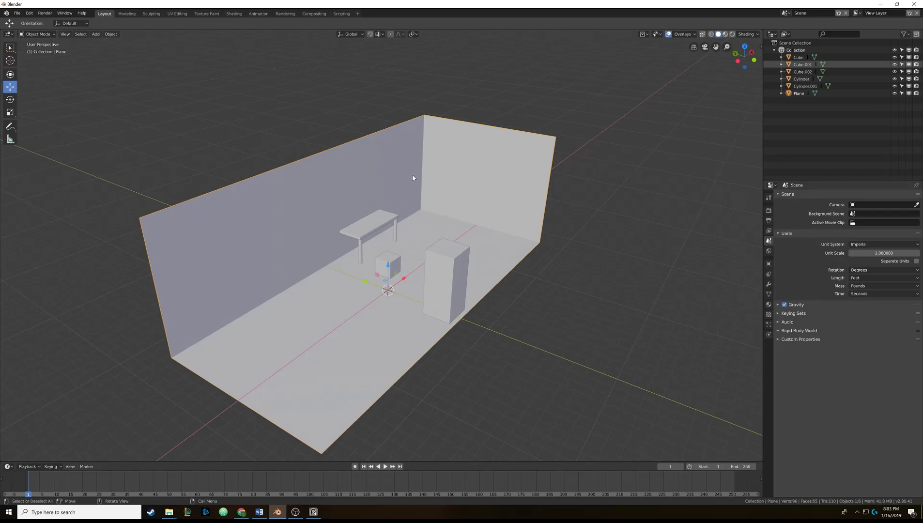
pyautogui.press('h')
pyautogui.moveTo(430, 234)
pyautogui.mouseDown(button='middle')
pyautogui.moveTo(330, 206)
pyautogui.moveTo(389, 206)
pyautogui.moveTo(455, 232)
pyautogui.moveTo(431, 228)
pyautogui.mouseUp(button='middle')
pyautogui.click(460, 242)
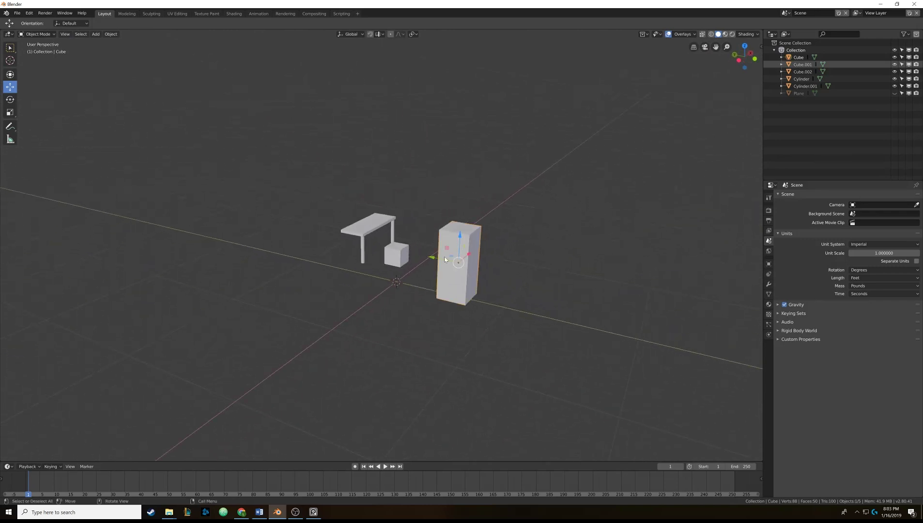
pyautogui.press('Delete')
pyautogui.moveTo(414, 251)
pyautogui.mouseDown(button='middle')
pyautogui.moveTo(404, 248)
pyautogui.moveTo(420, 252)
pyautogui.mouseUp(button='middle')
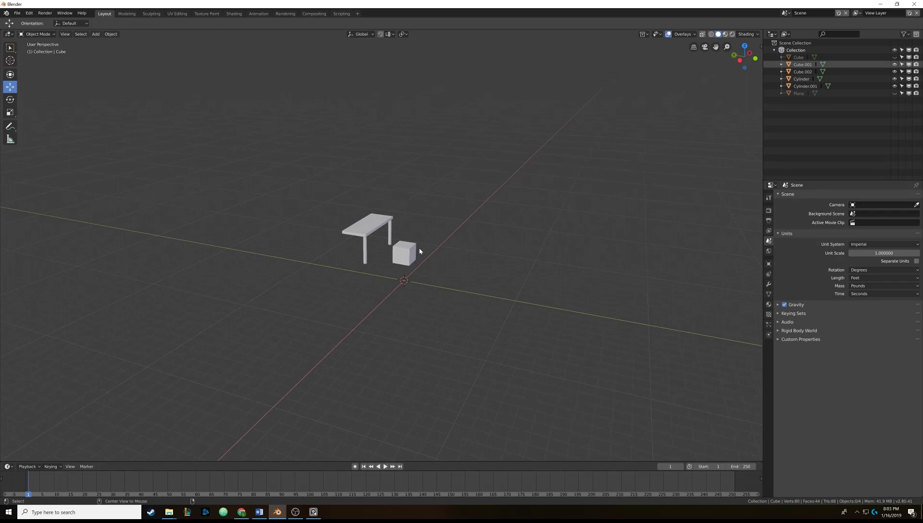
pyautogui.hotkey('alt', 'h')
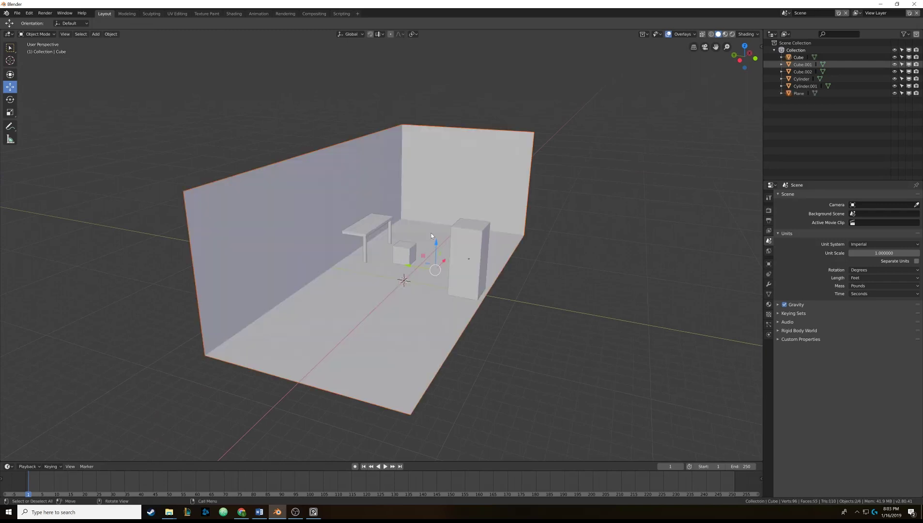
# - Hide the room plane and the tall box, leaving the vanity parts and the small cube visible
pyautogui.click(895, 57)
pyautogui.click(894, 57)
pyautogui.click(894, 93)
pyautogui.click(894, 93)
pyautogui.click(894, 93)
pyautogui.click(894, 93)
pyautogui.click(894, 93)
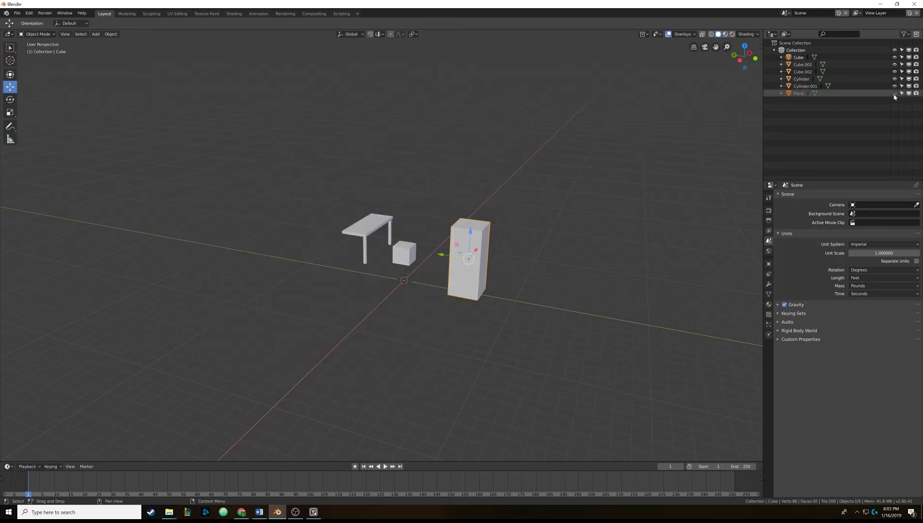
pyautogui.moveTo(531, 233); pyautogui.dragTo(479, 242, button='middle')
pyautogui.press('h')
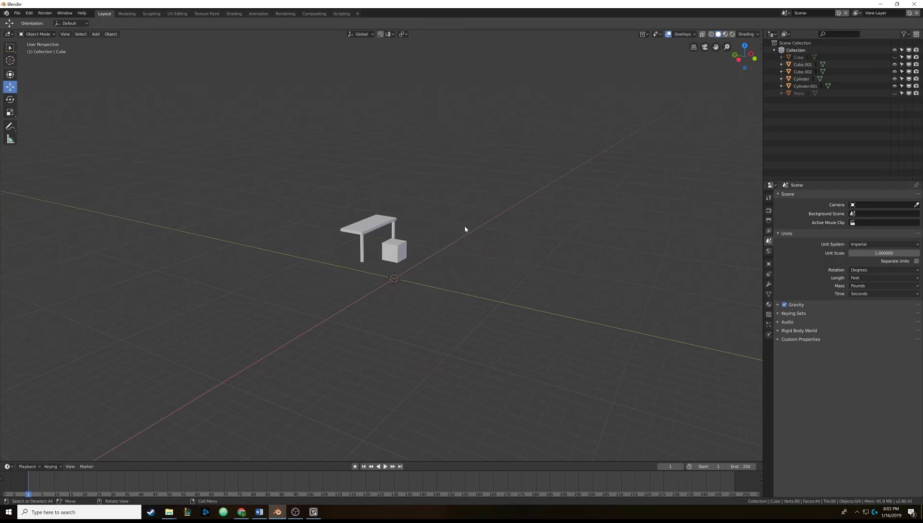
# - Box-select the countertop, both legs and the small cube, and clear the selection
pyautogui.scroll(4, 377, 270)
pyautogui.click(10, 48)
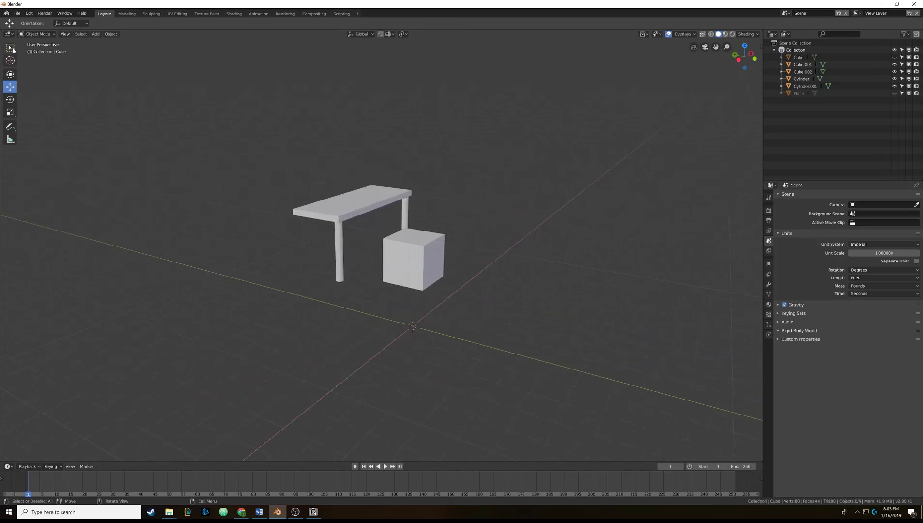
pyautogui.moveTo(197, 85); pyautogui.dragTo(544, 386)
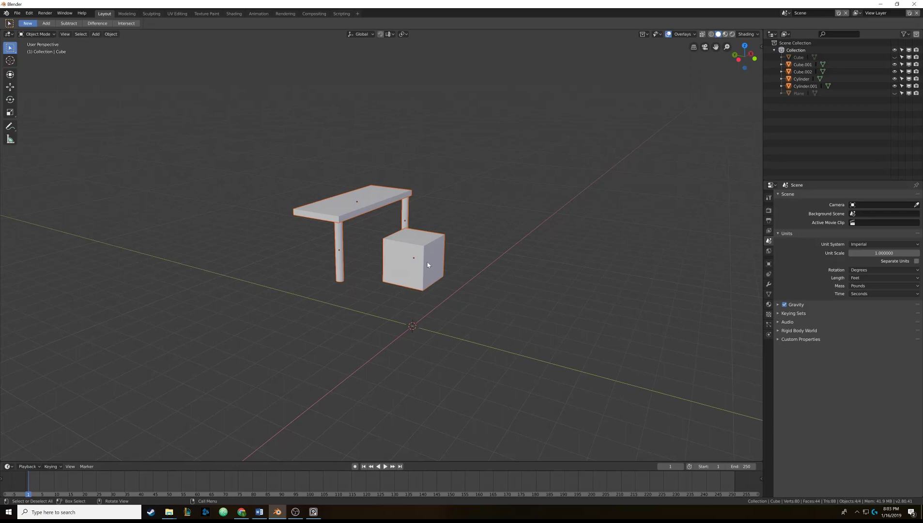
pyautogui.scroll(2, 428, 264)
pyautogui.moveTo(462, 251); pyautogui.dragTo(252, 232, button='middle')
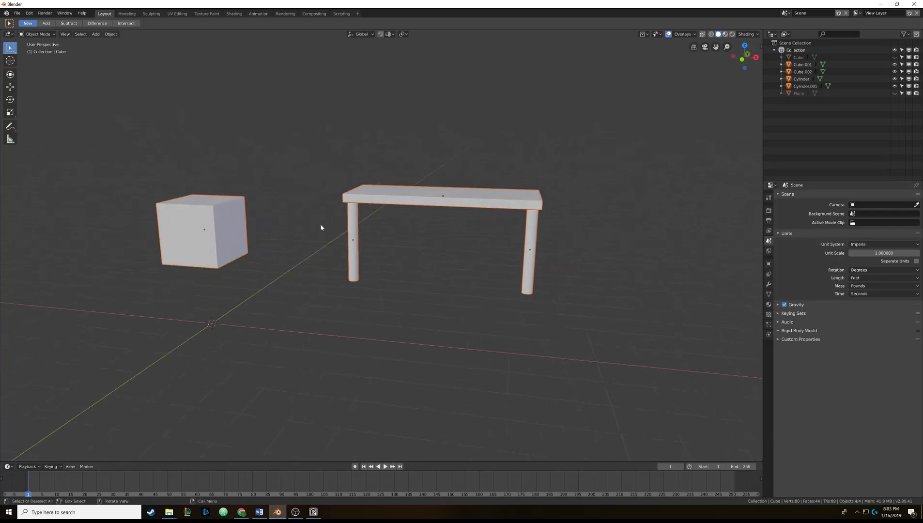
pyautogui.moveTo(293, 189); pyautogui.dragTo(288, 191, button='middle')
pyautogui.click(291, 191)
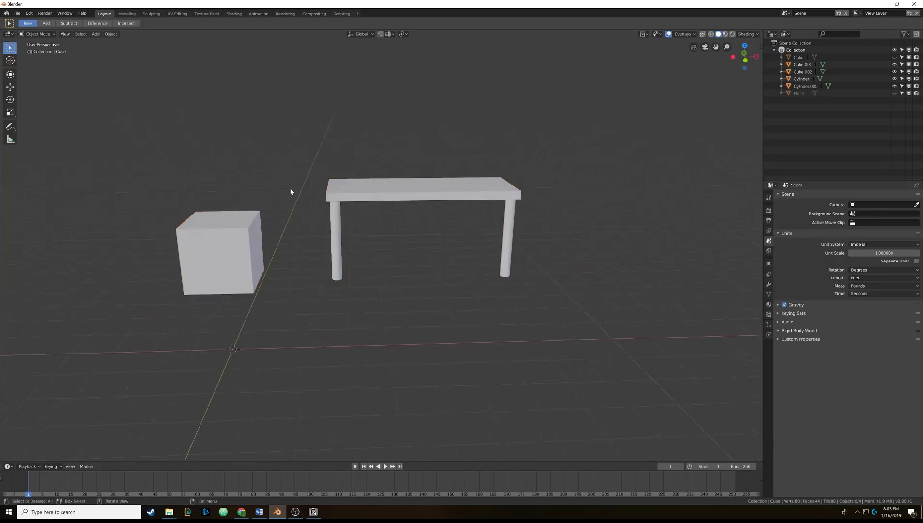
# - Select the small cube and move it freely toward the front of the countertop
pyautogui.click(242, 231)
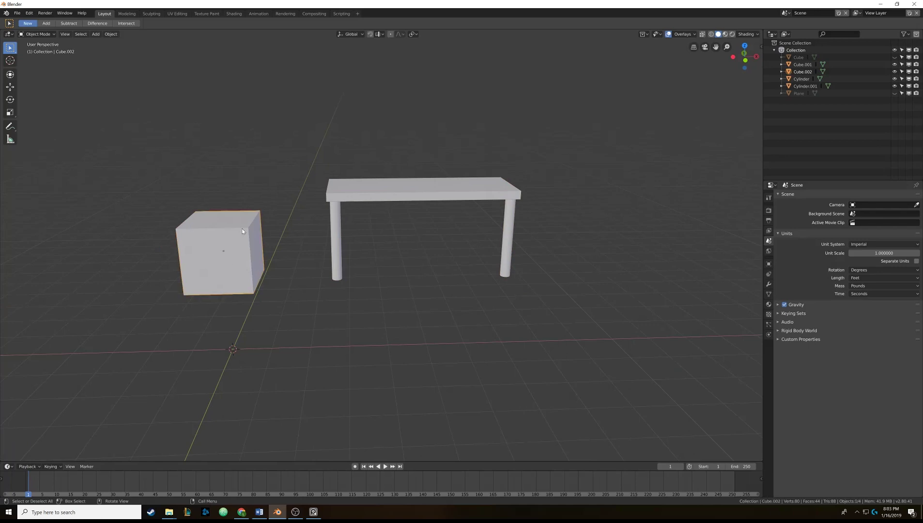
pyautogui.moveTo(220, 258); pyautogui.dragTo(231, 253, button='middle')
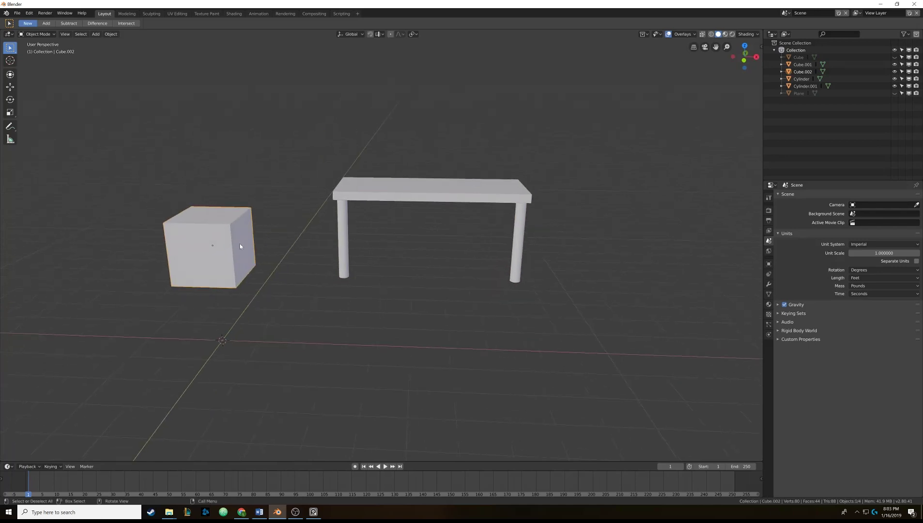
pyautogui.press('g')
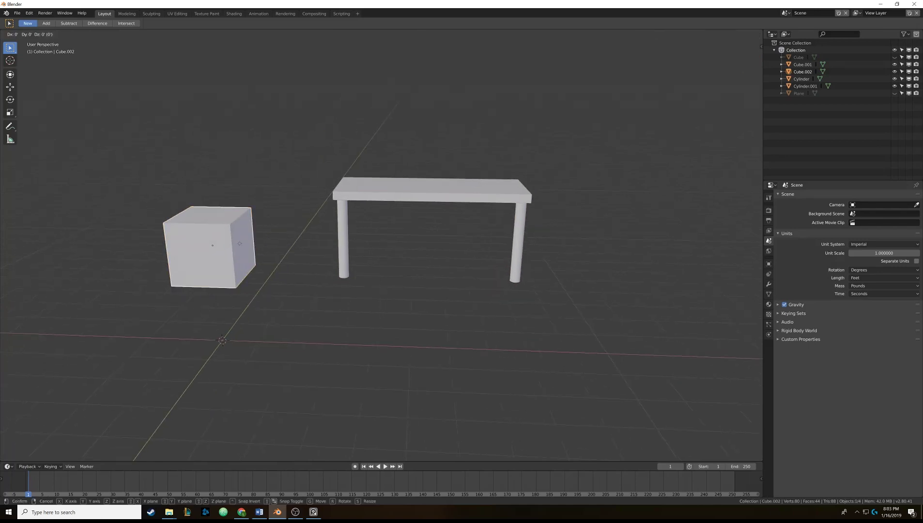
pyautogui.click(458, 261)
pyautogui.moveTo(458, 261); pyautogui.dragTo(401, 249, button='middle')
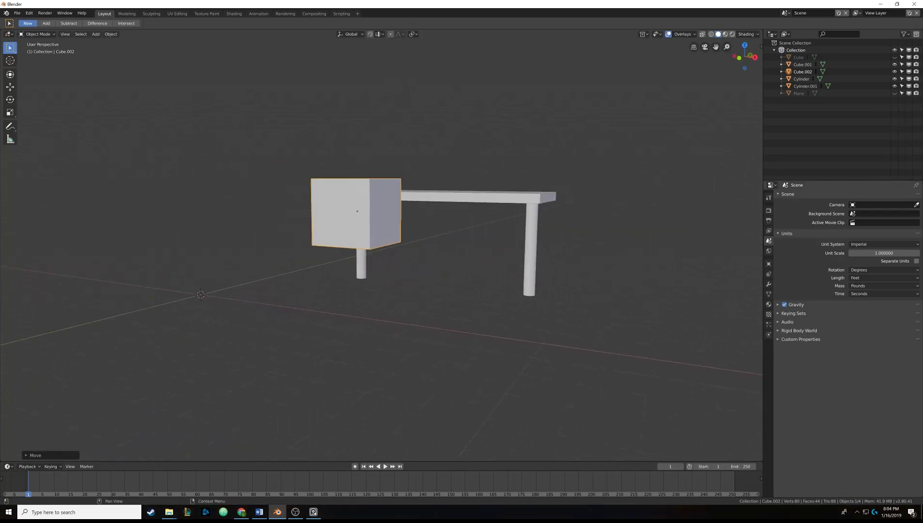
# - Switch to the bathroom reference photo, examine the vanity's drawer section and legs, and return to Blender
pyautogui.hotkey('alt', 'Tab')
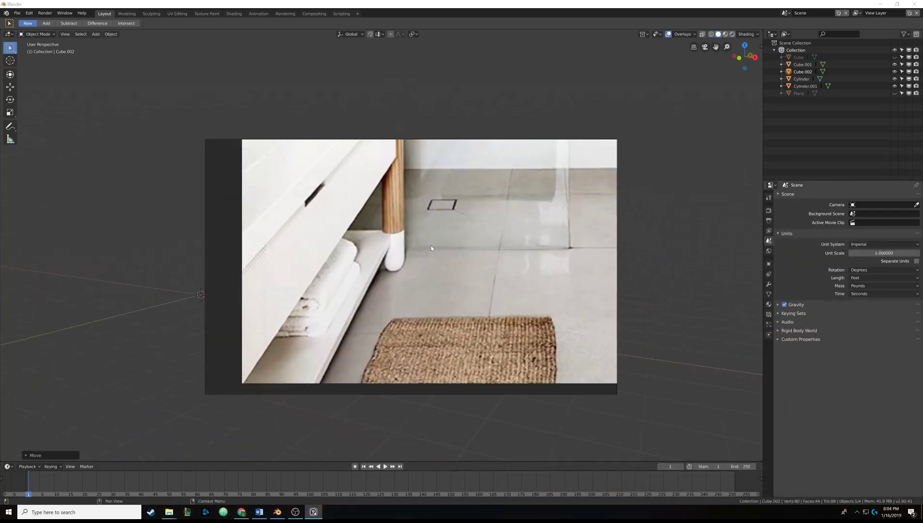
pyautogui.scroll(-1, 417, 242)
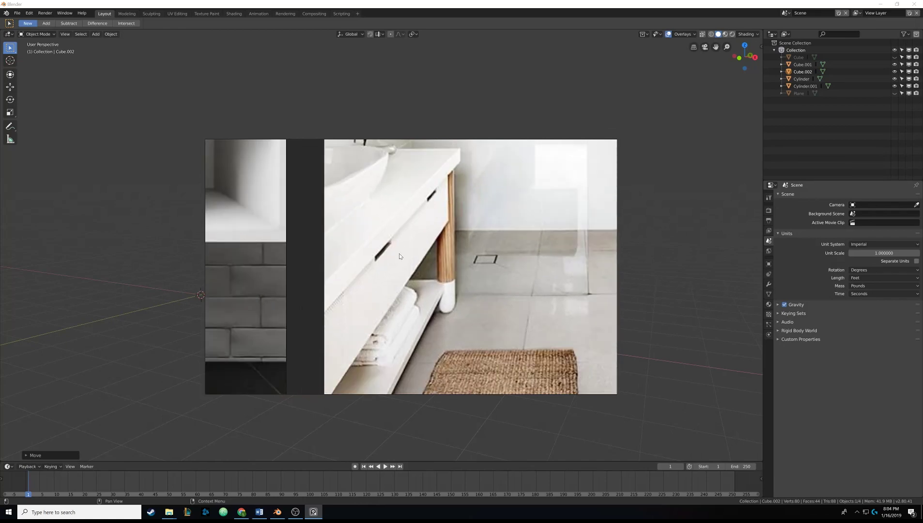
pyautogui.press('Escape')
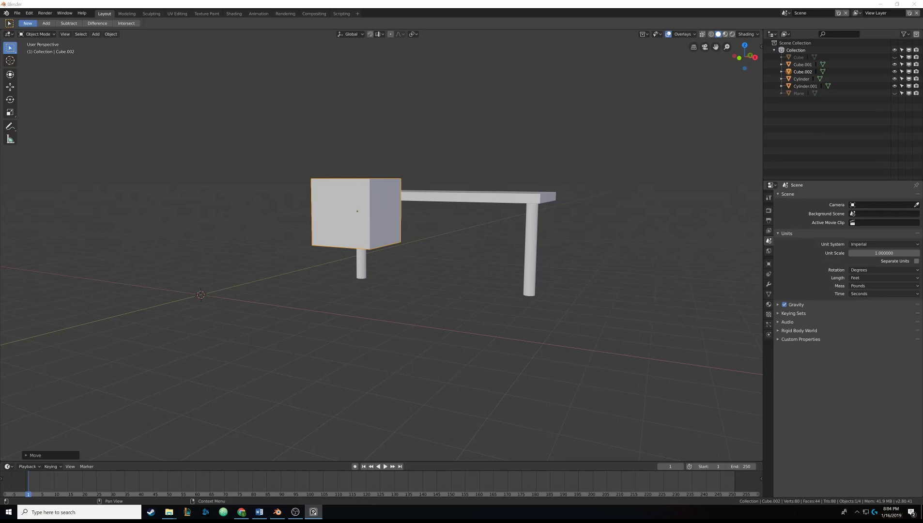
pyautogui.moveTo(395, 224)
pyautogui.mouseDown(button='middle')
pyautogui.moveTo(361, 224)
pyautogui.moveTo(401, 227)
pyautogui.moveTo(398, 205)
pyautogui.moveTo(408, 227)
pyautogui.mouseUp(button='middle')
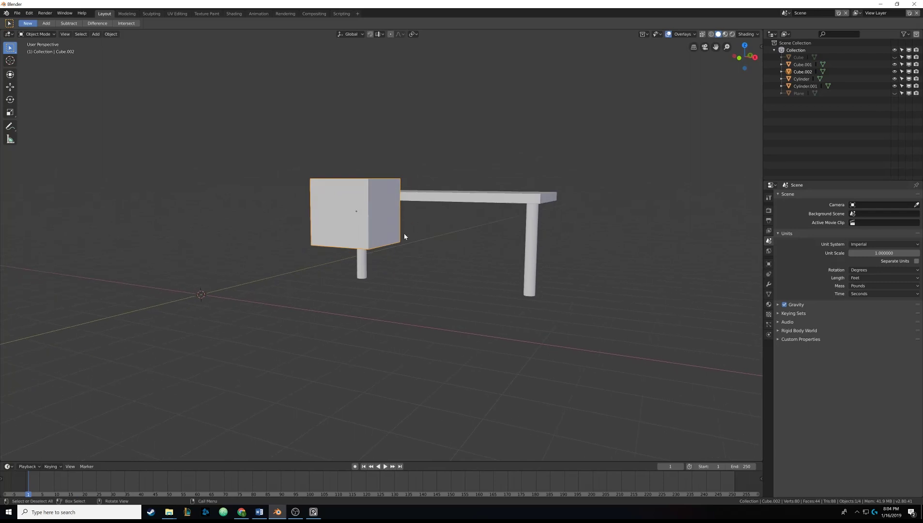
# - In Edit Mode, scale the small cube down along Z to make it a flatter drawer box
pyautogui.press('Tab')
pyautogui.moveTo(393, 258); pyautogui.dragTo(427, 303, button='middle')
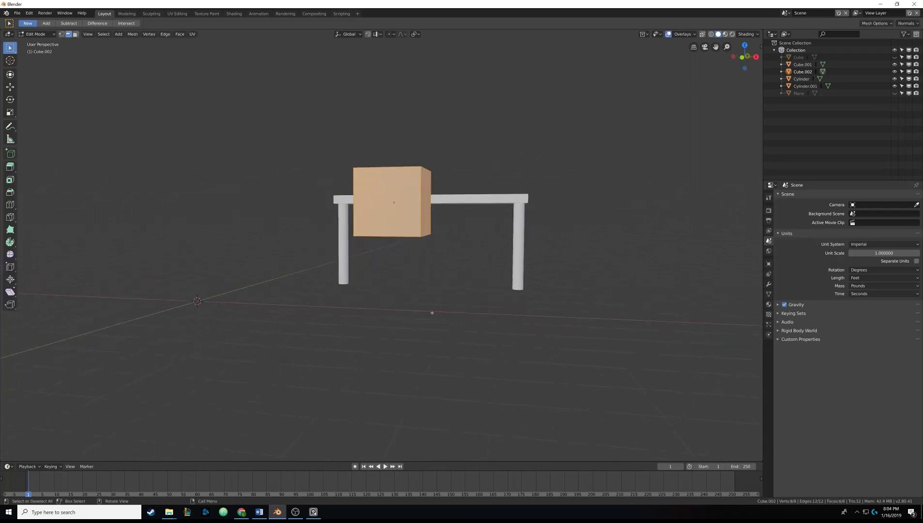
pyautogui.press('s')
pyautogui.press('z')
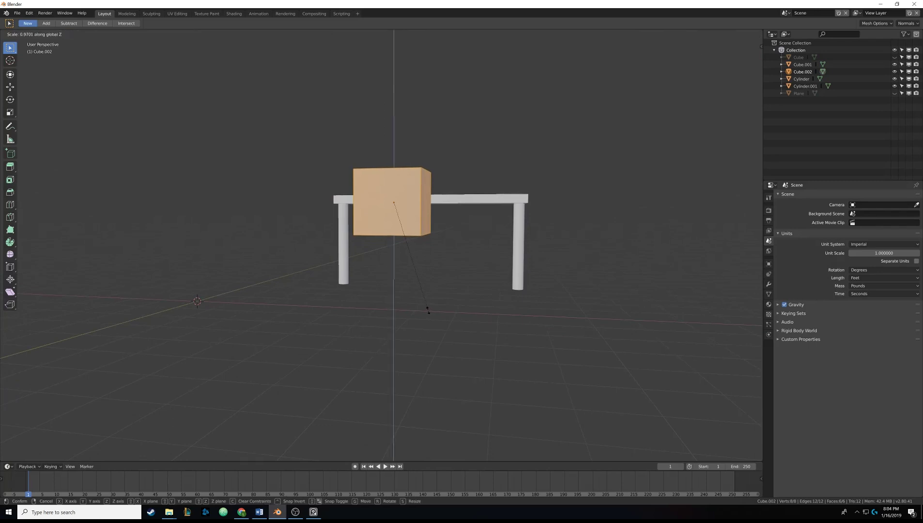
pyautogui.click(404, 280)
pyautogui.moveTo(404, 280); pyautogui.dragTo(425, 282, button='middle')
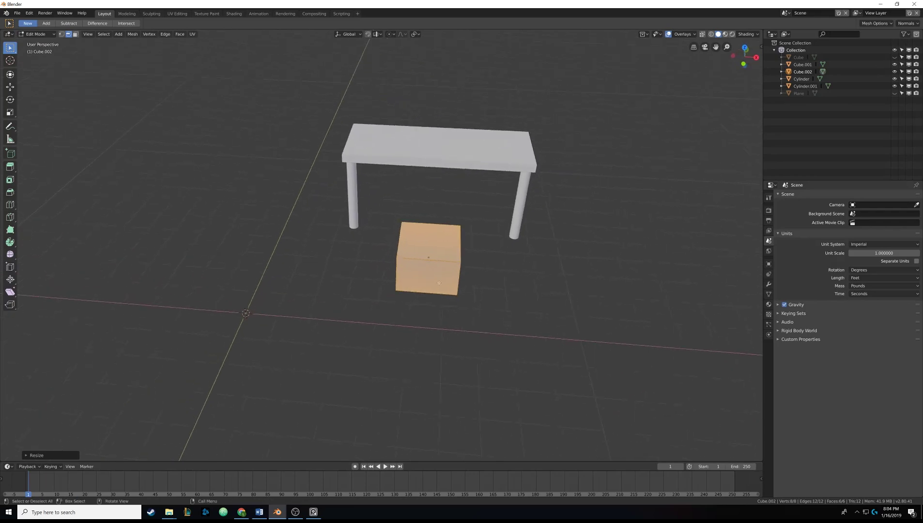
# - Widen the drawer box along X to about 1.6 times its width and return to Object Mode
pyautogui.press('s')
pyautogui.press('x')
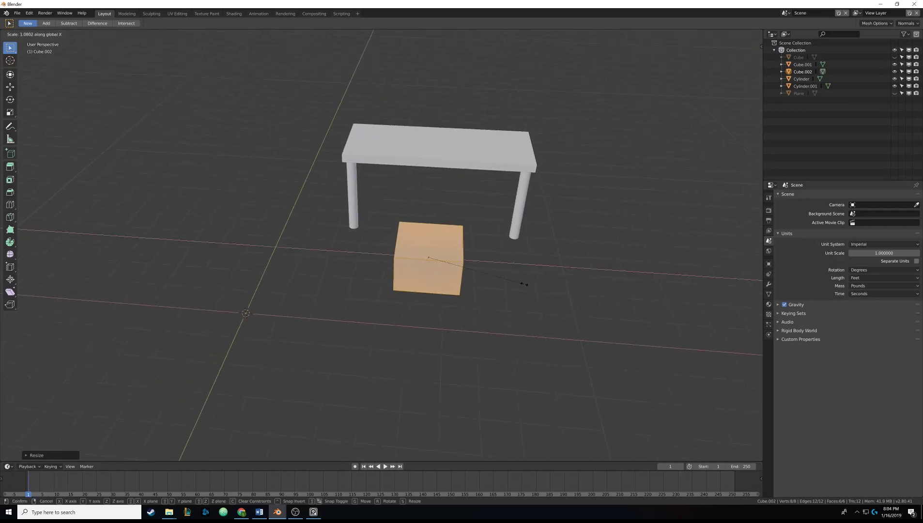
pyautogui.click(576, 286)
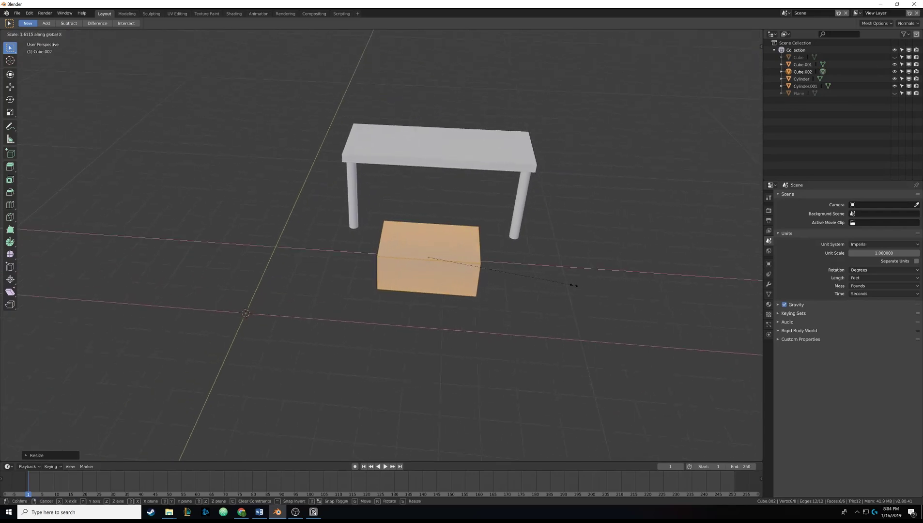
pyautogui.moveTo(520, 288); pyautogui.dragTo(371, 229, button='middle')
pyautogui.press('Tab')
# - With the Move tool, shift the drawer box in Object Mode toward the countertop
pyautogui.click(10, 87)
pyautogui.moveTo(370, 229); pyautogui.dragTo(505, 252)
pyautogui.moveTo(505, 254); pyautogui.dragTo(724, 165, button='middle')
# - Using the front view, lower the drawer box beneath the countertop slab and slide it along X toward the far leg
pyautogui.click(746, 59)
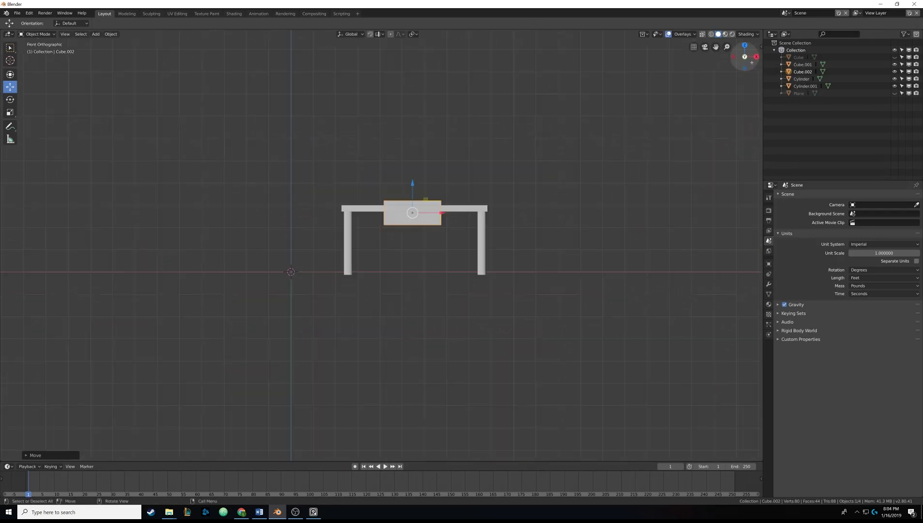
pyautogui.scroll(2, 382, 230)
pyautogui.keyDown('ctrl'); pyautogui.scroll(1, 374, 236); pyautogui.keyUp('ctrl')
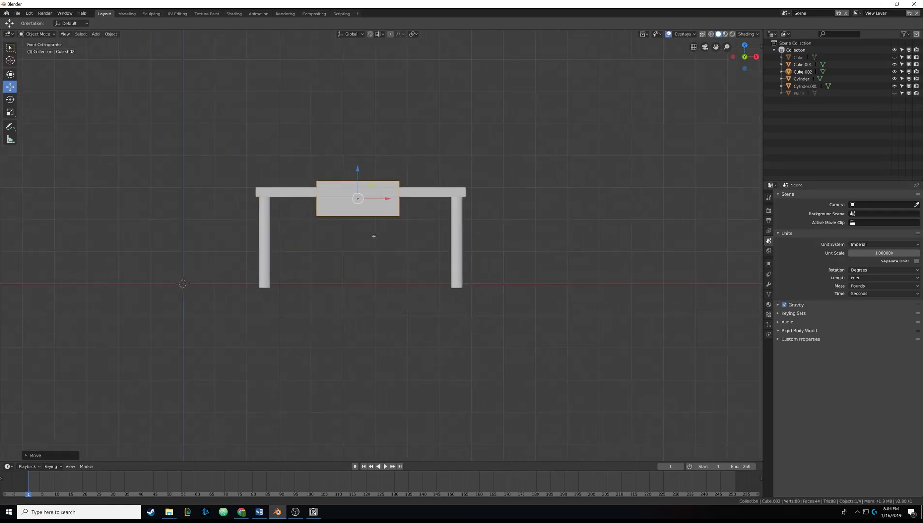
pyautogui.moveTo(358, 169); pyautogui.dragTo(438, 213)
pyautogui.moveTo(424, 227); pyautogui.dragTo(390, 236, button='middle')
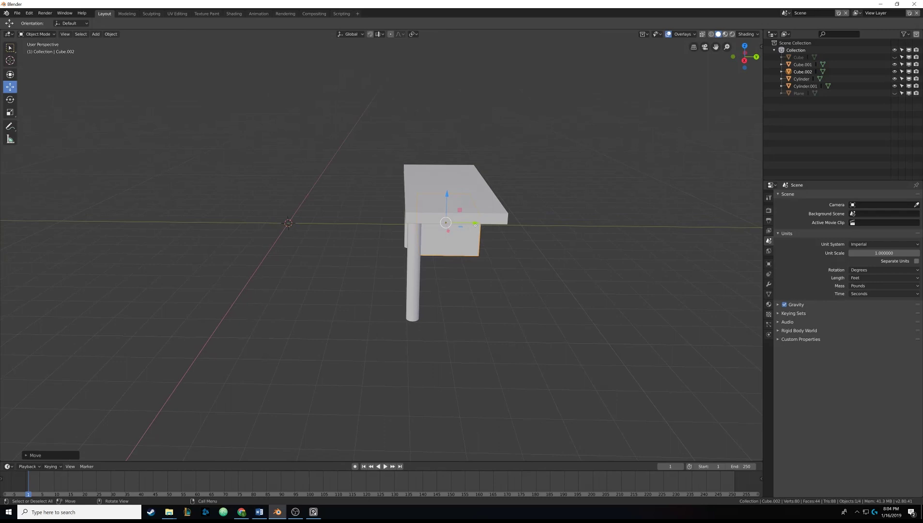
pyautogui.moveTo(475, 224); pyautogui.dragTo(421, 233, button='middle')
pyautogui.scroll(-2, 414, 198)
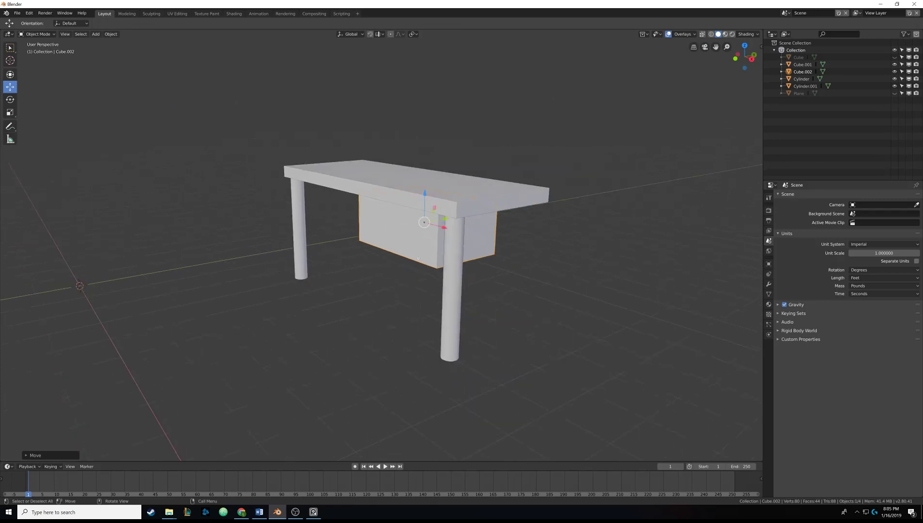